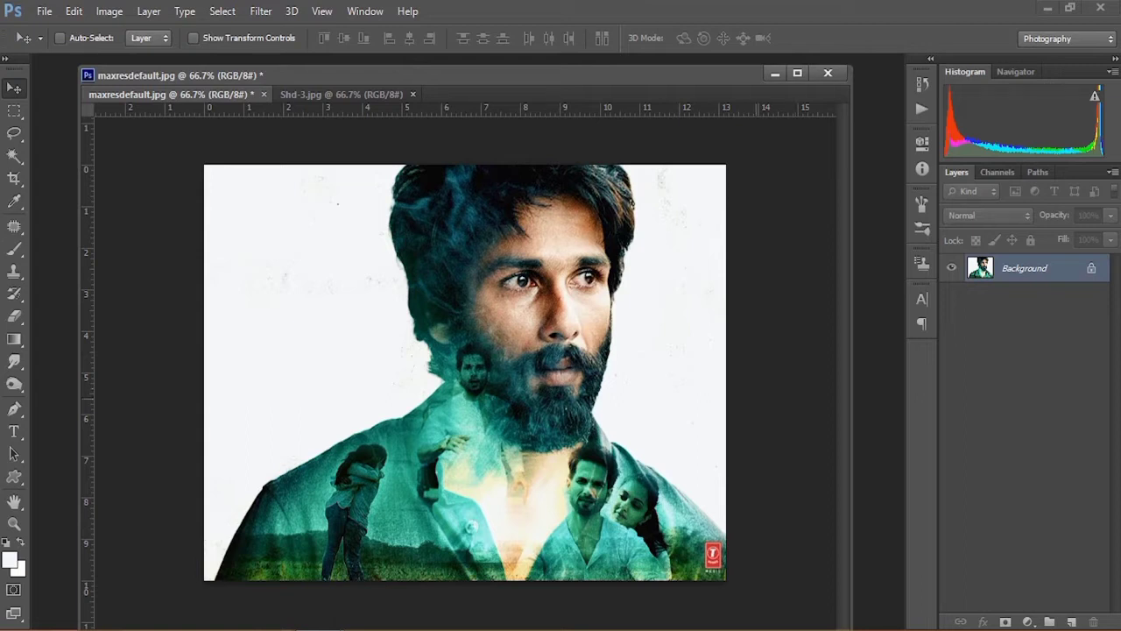
Step: Undock the Shd-3 photo into its own floating document window
{"action": "key", "text": "ctrl+plus"}
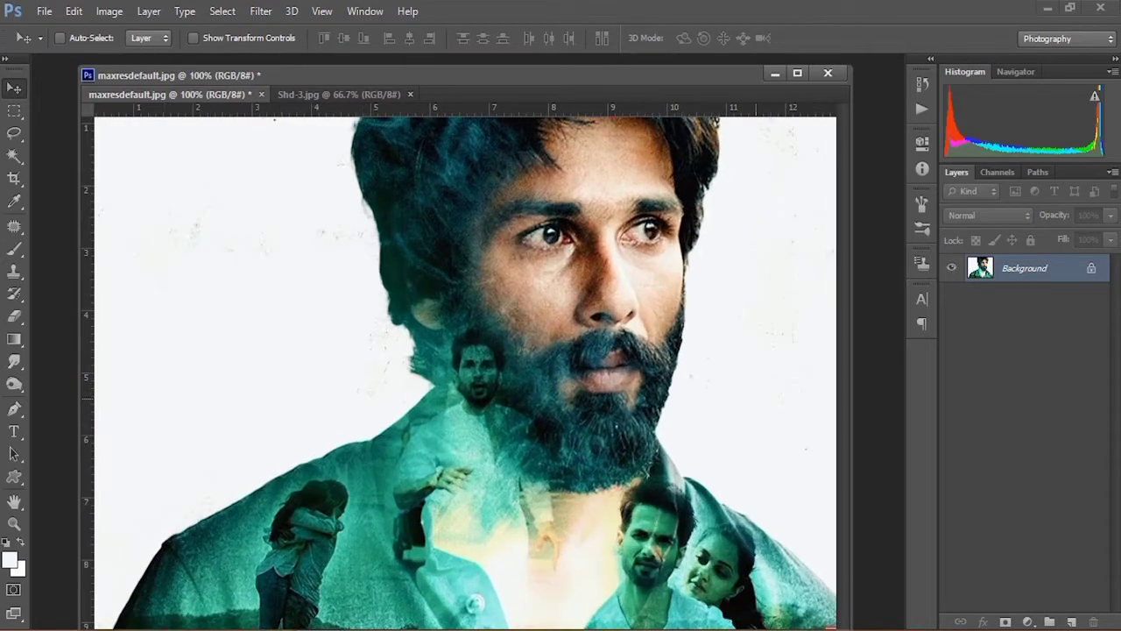
{"action": "scroll", "coordinate": [464, 372], "scroll_direction": "up", "scroll_amount": 2}
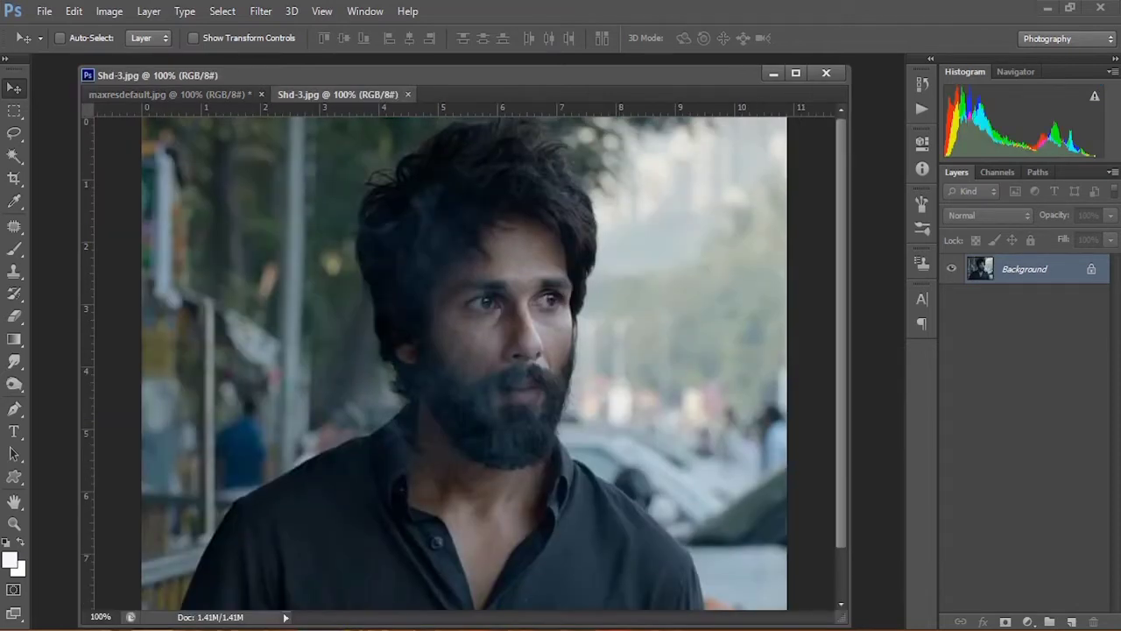
{"action": "left_click", "coordinate": [179, 94]}
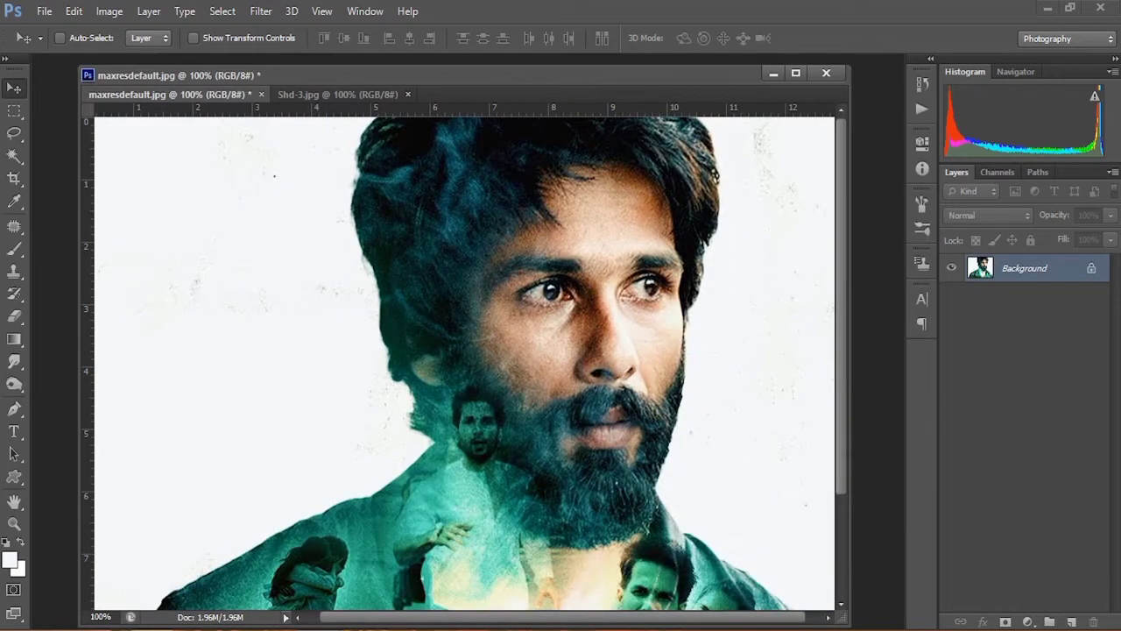
{"action": "left_click", "coordinate": [338, 95]}
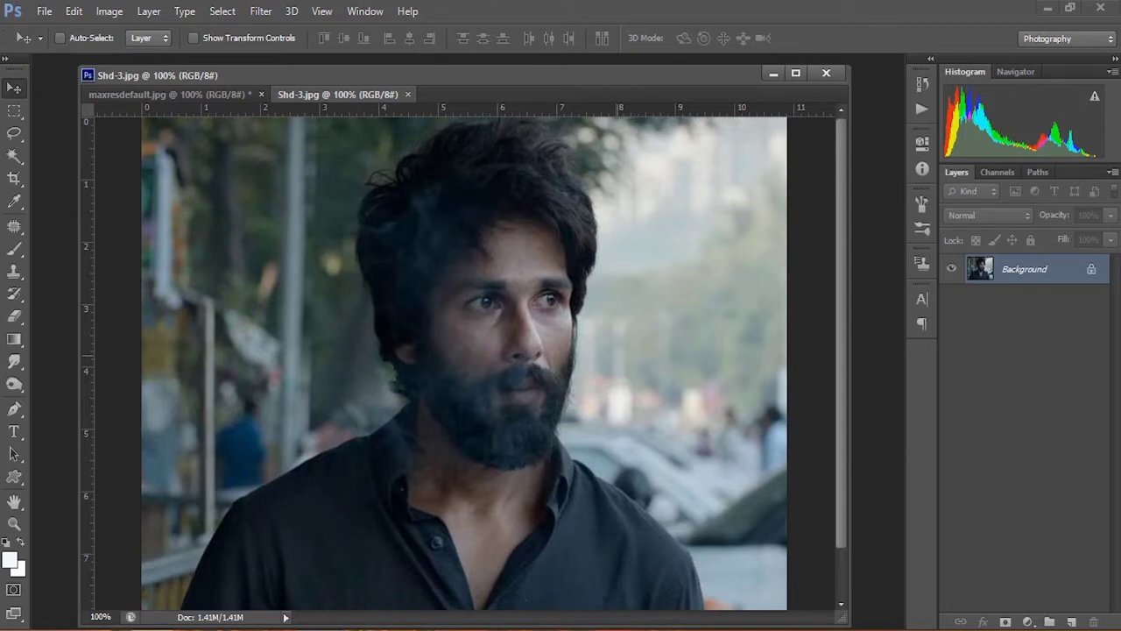
{"action": "left_click_drag", "start_coordinate": [338, 94], "coordinate": [363, 147]}
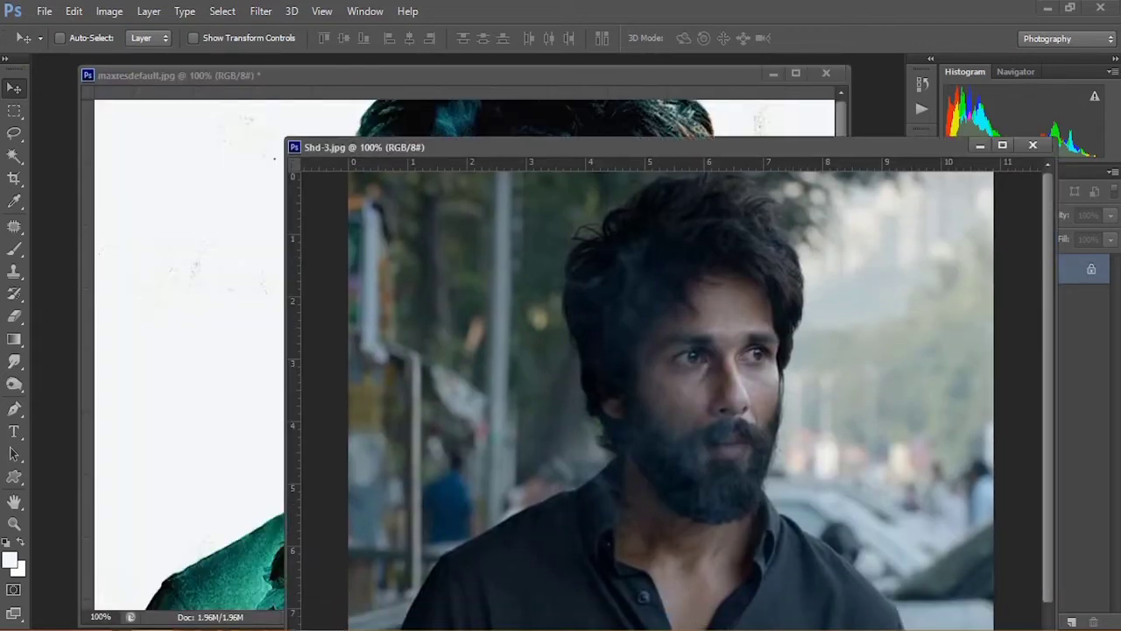
Step: Duplicate the maxresdefault poster image as a new document named "film poster"
{"action": "left_click", "coordinate": [386, 87]}
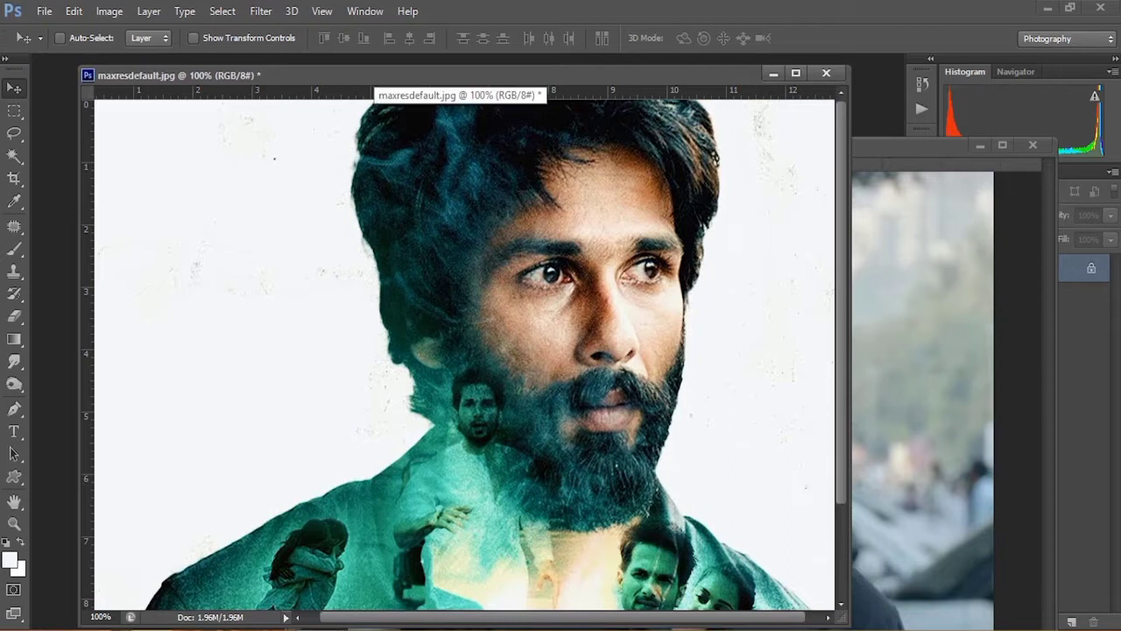
{"action": "right_click", "coordinate": [421, 77]}
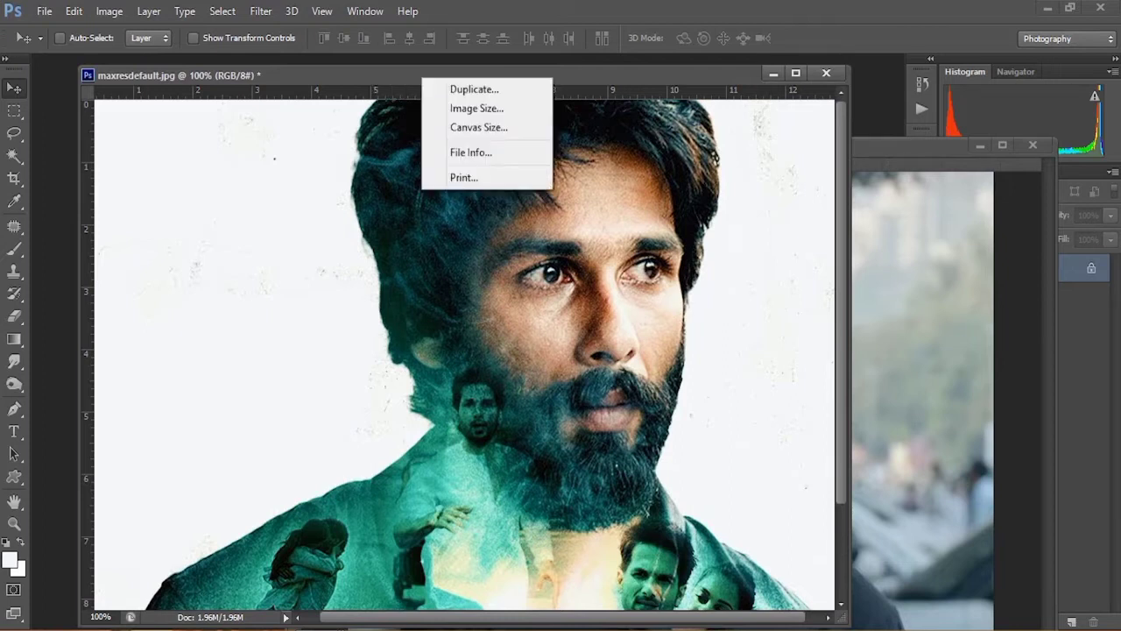
{"action": "left_click", "coordinate": [474, 89]}
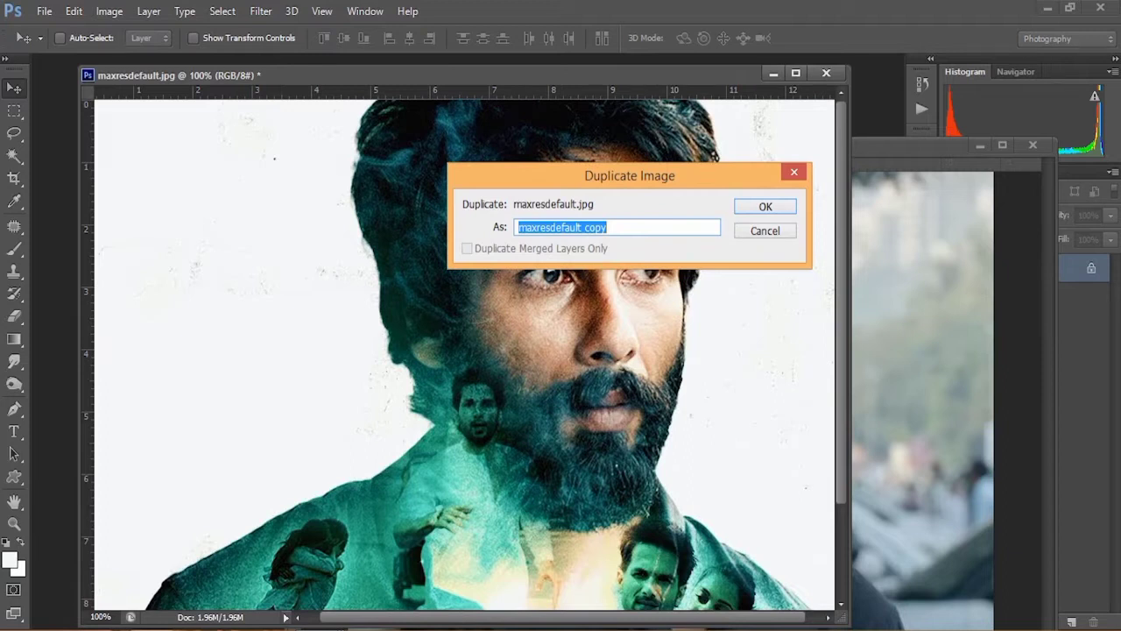
{"action": "type", "text": "film poster"}
{"action": "key", "text": "Return"}
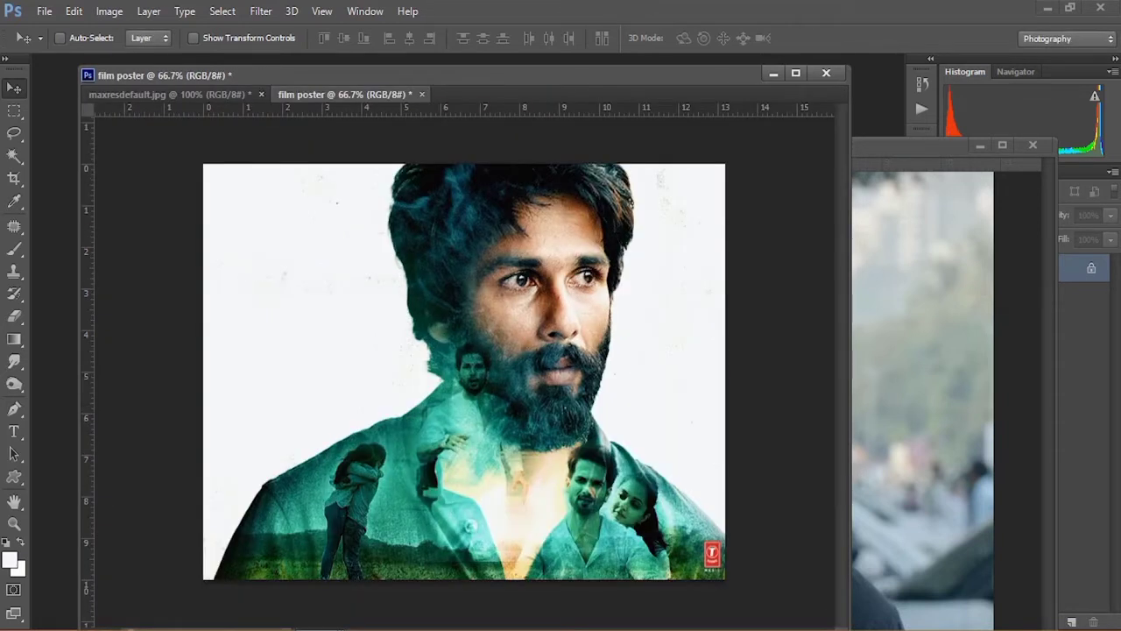
Step: Float the film poster document and close the original maxresdefault image without saving
{"action": "left_click_drag", "start_coordinate": [345, 95], "coordinate": [366, 150]}
{"action": "left_click", "coordinate": [254, 77]}
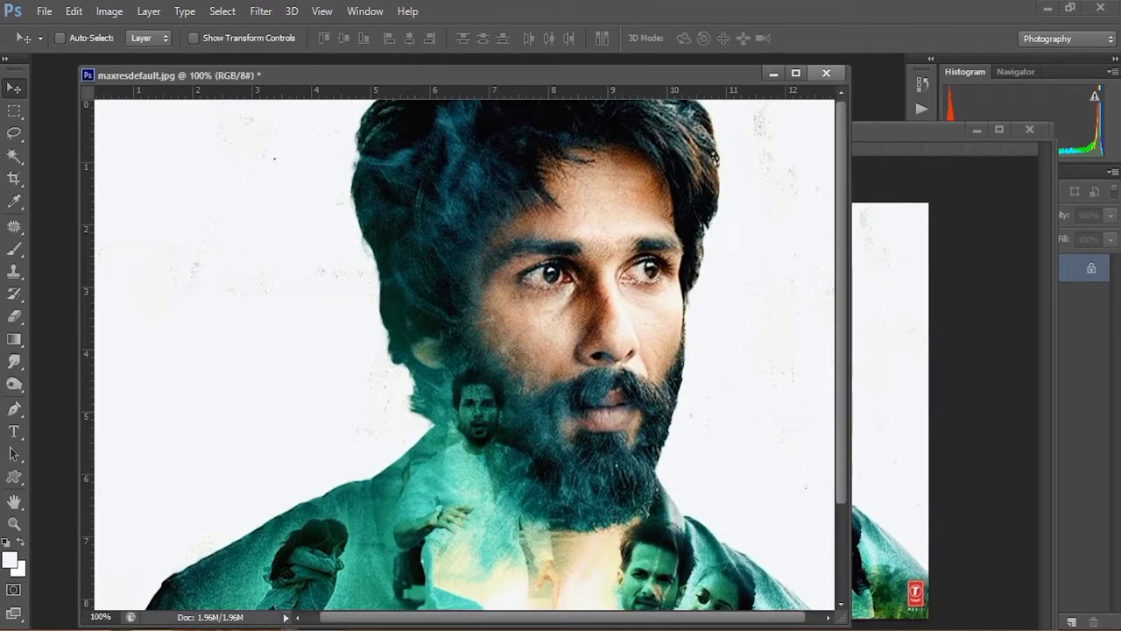
{"action": "left_click", "coordinate": [826, 72]}
{"action": "left_click", "coordinate": [563, 254]}
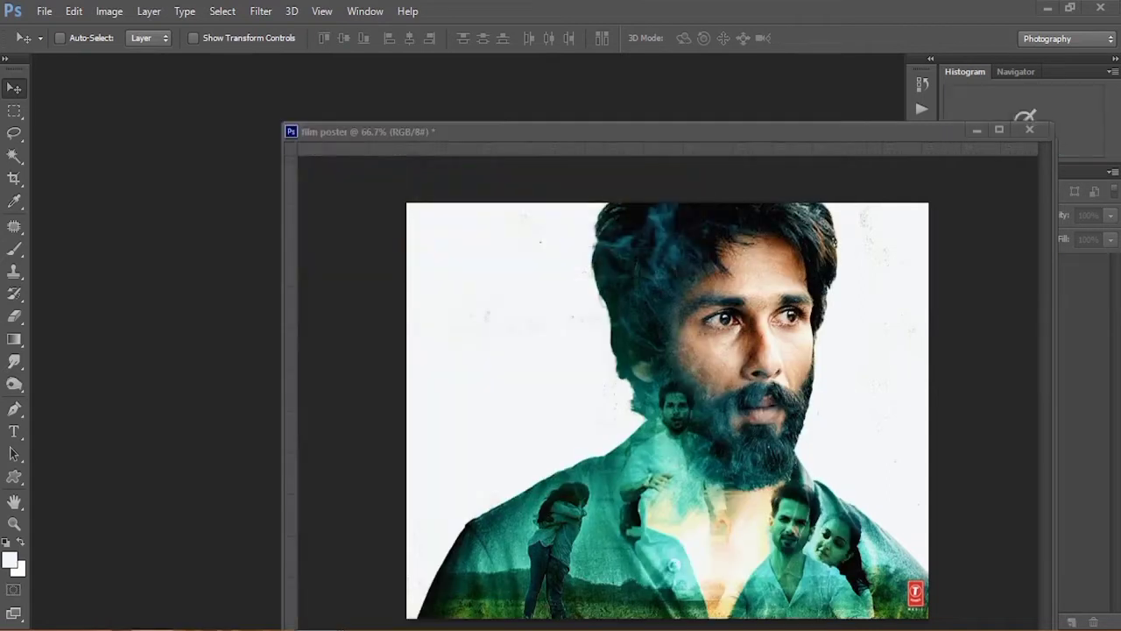
Step: Arrange both windows and move the Shd-3 photo into the film poster as a new layer over the face
{"action": "left_click_drag", "start_coordinate": [582, 133], "coordinate": [365, 85]}
{"action": "left_click_drag", "start_coordinate": [902, 145], "coordinate": [871, 209]}
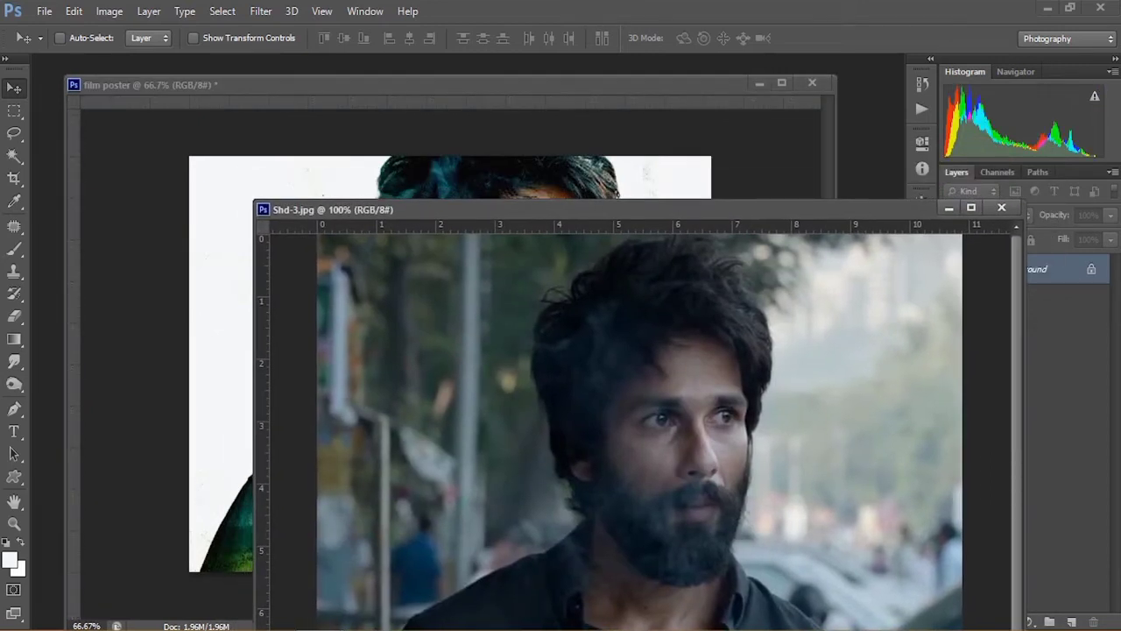
{"action": "left_click_drag", "start_coordinate": [747, 209], "coordinate": [742, 365]}
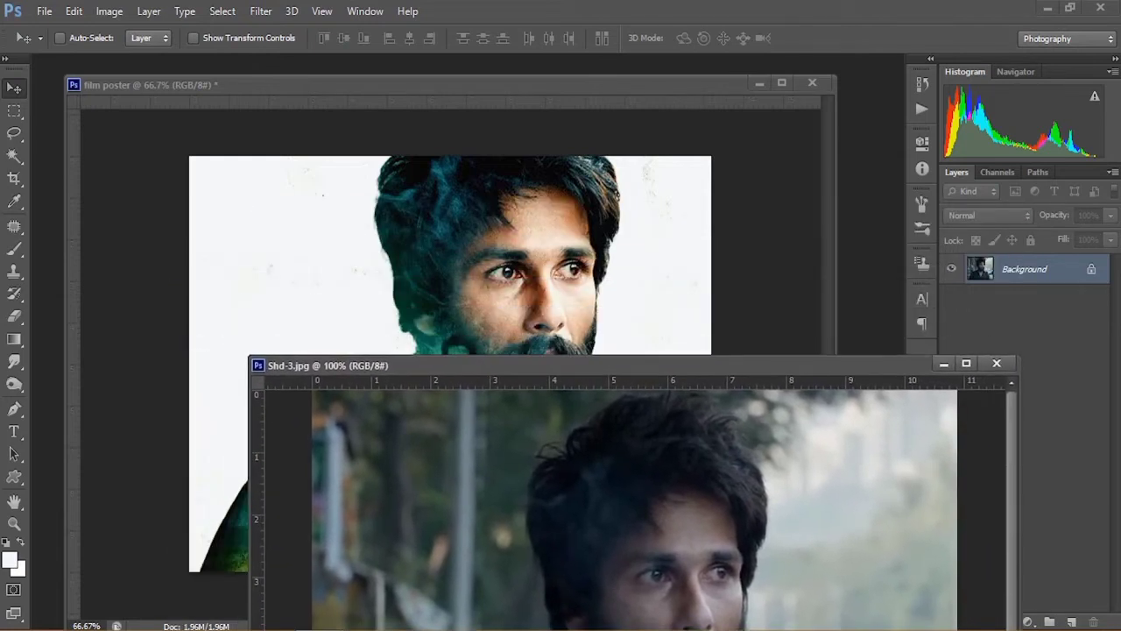
{"action": "left_click_drag", "start_coordinate": [646, 512], "coordinate": [515, 327]}
{"action": "left_click_drag", "start_coordinate": [587, 319], "coordinate": [528, 299]}
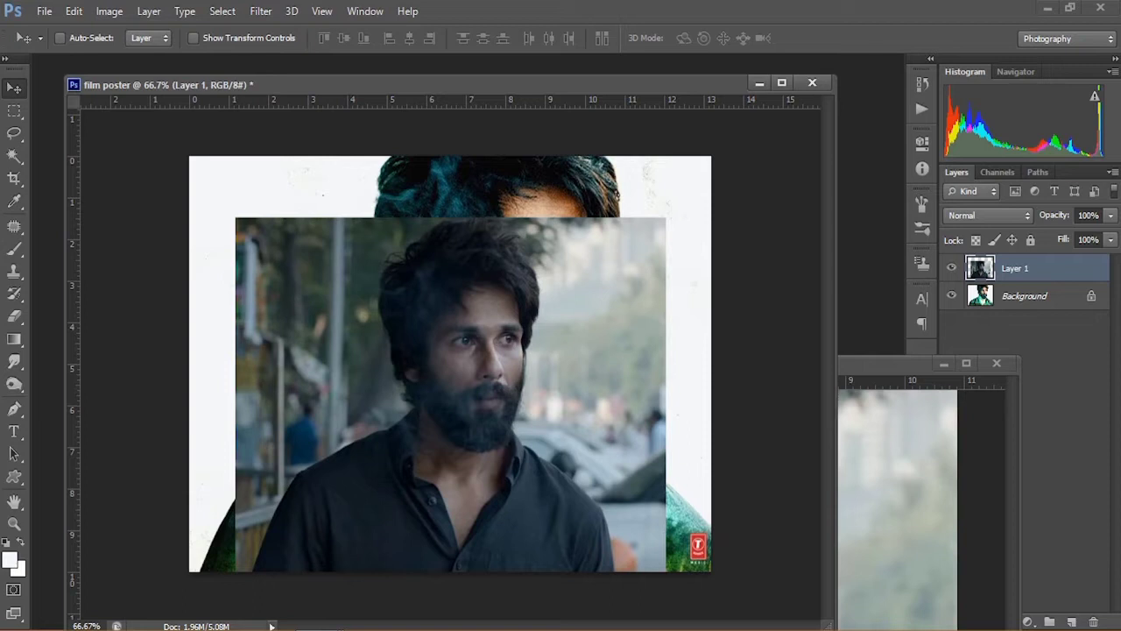
Step: Duplicate Layer 1 as Layer 1 copy
{"action": "right_click", "coordinate": [1036, 269]}
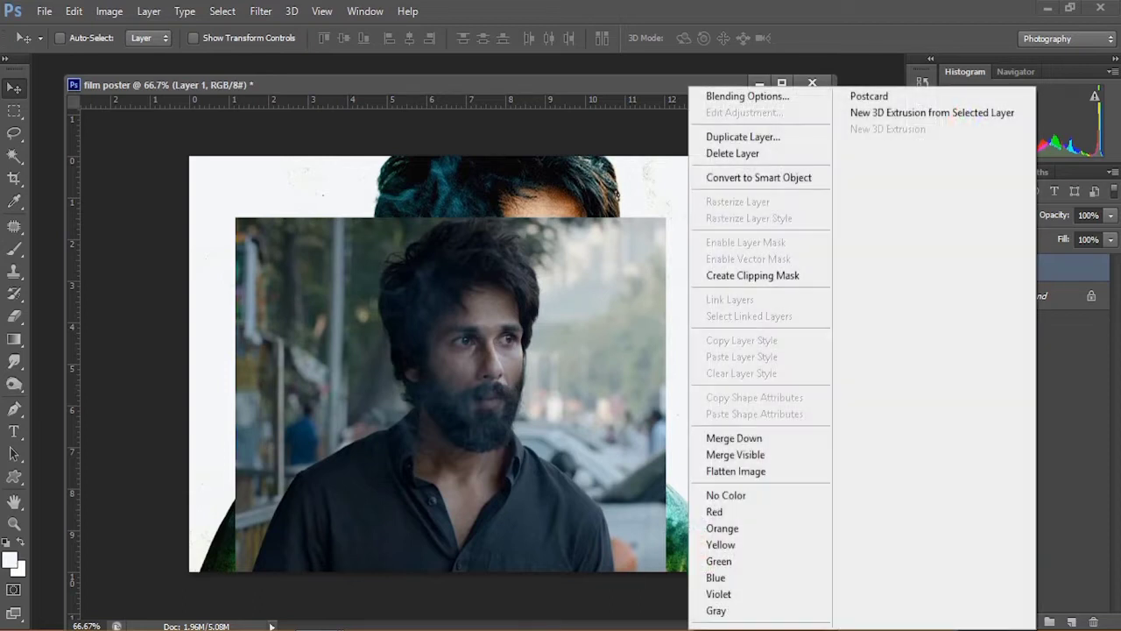
{"action": "left_click", "coordinate": [742, 137]}
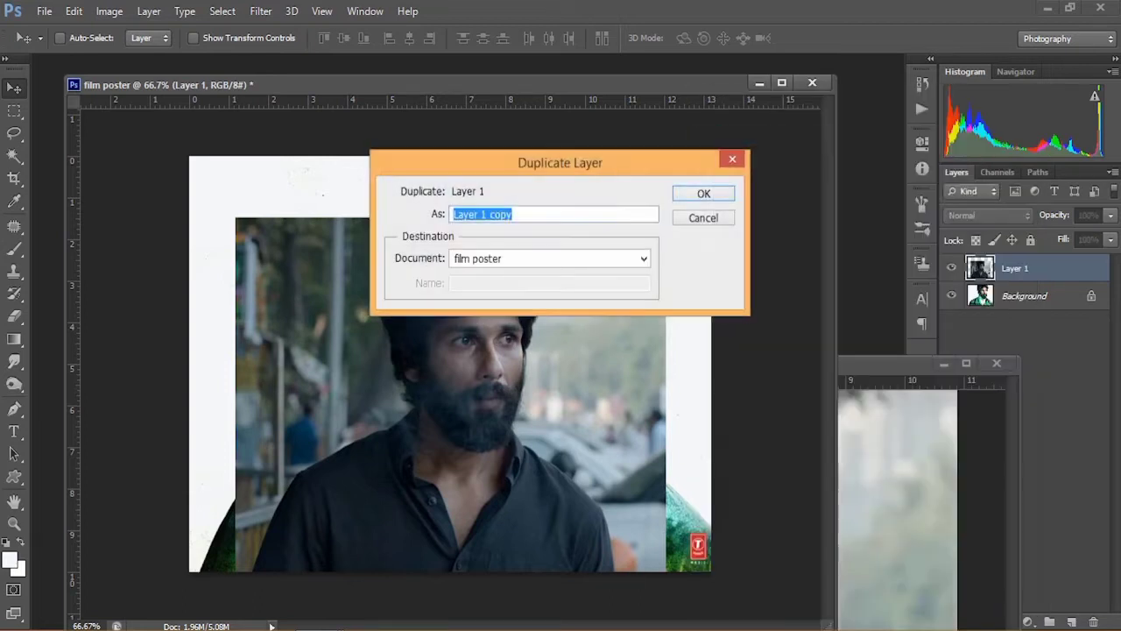
{"action": "left_click", "coordinate": [711, 191]}
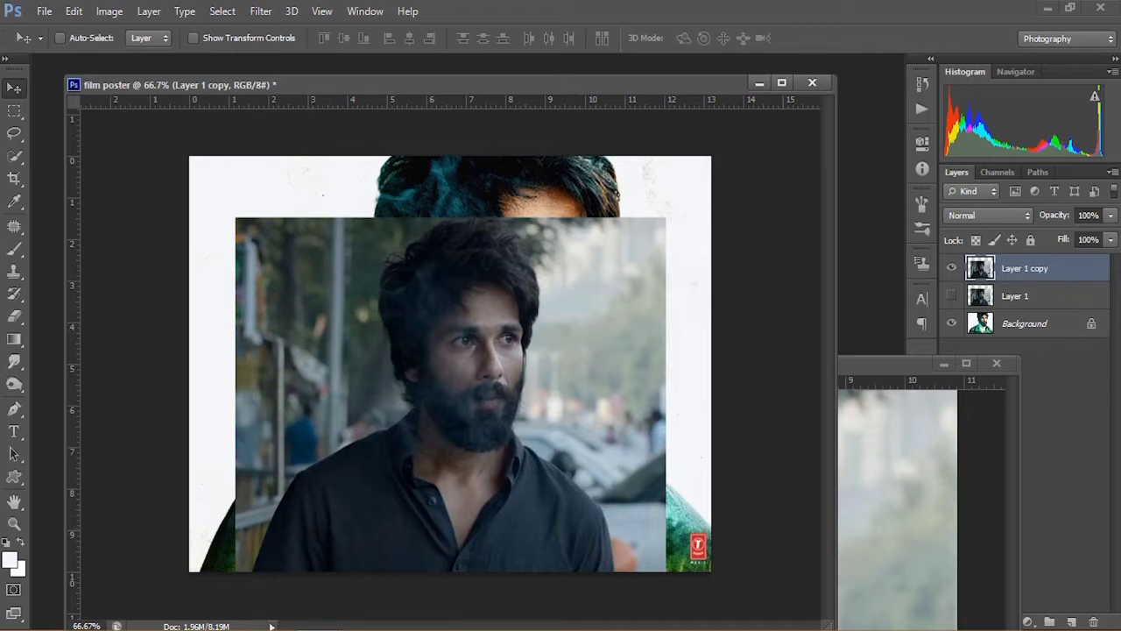
Step: Select the man's body and head in the photo layer with the Quick Selection Tool
{"action": "left_click", "coordinate": [14, 156]}
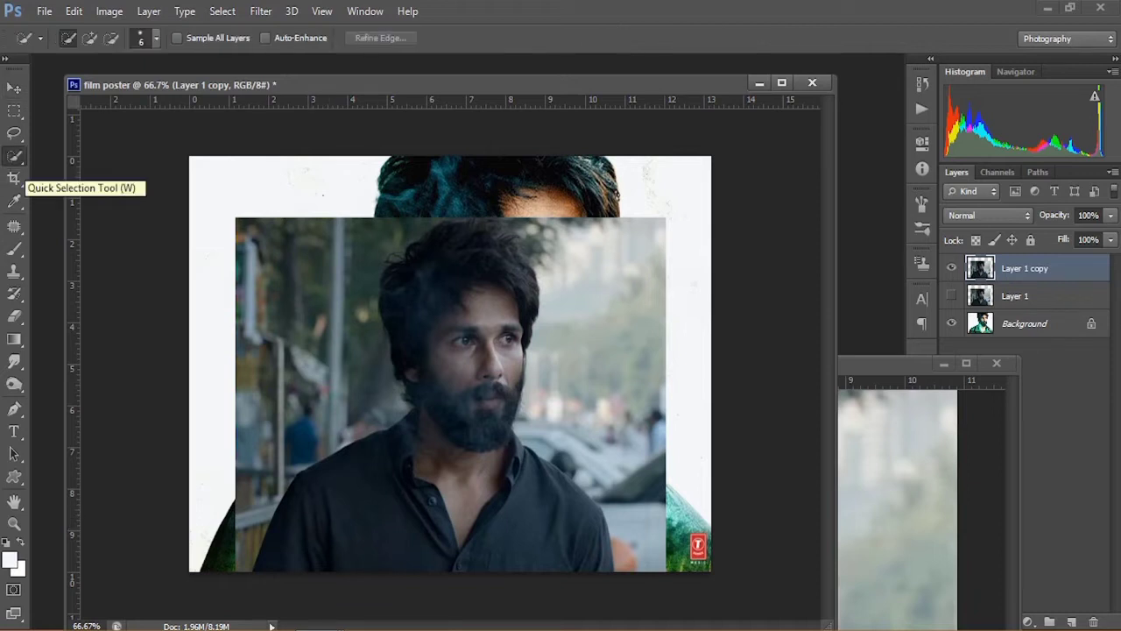
{"action": "mouse_move", "coordinate": [302, 565]}
{"action": "left_mouse_down"}
{"action": "mouse_move", "coordinate": [438, 517]}
{"action": "mouse_move", "coordinate": [267, 525]}
{"action": "mouse_move", "coordinate": [276, 512]}
{"action": "left_mouse_up"}
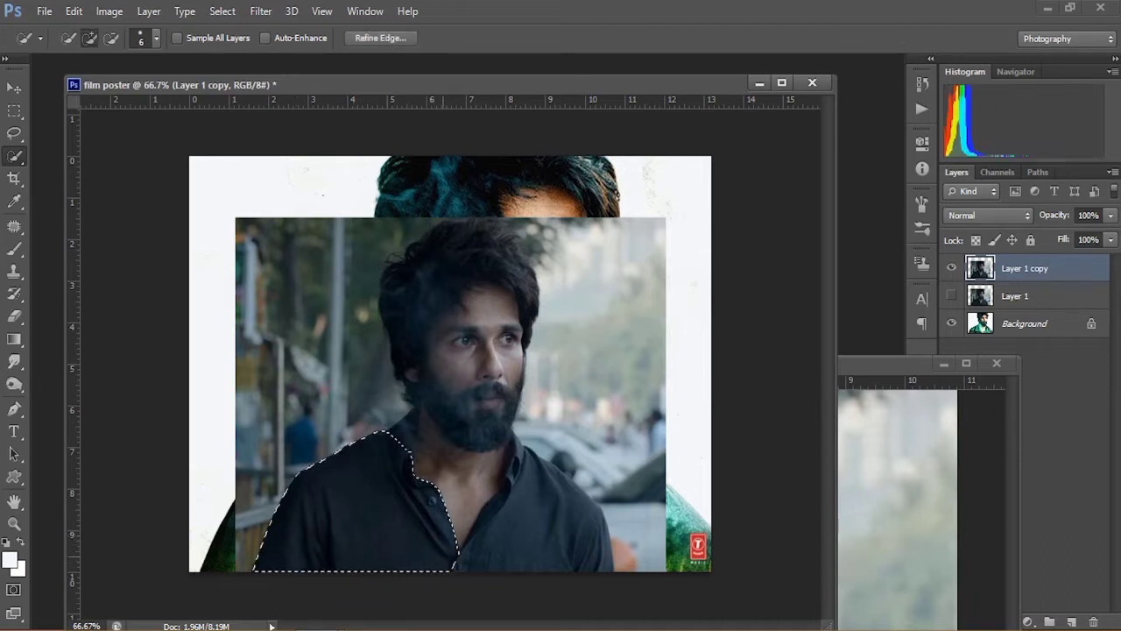
{"action": "left_click_drag", "start_coordinate": [446, 555], "coordinate": [547, 548]}
{"action": "left_click_drag", "start_coordinate": [464, 508], "coordinate": [491, 249]}
{"action": "left_click", "coordinate": [517, 226], "text": "alt"}
{"action": "left_click", "coordinate": [503, 226], "text": "alt"}
{"action": "left_click", "coordinate": [457, 220], "text": "alt"}
{"action": "left_click", "coordinate": [497, 233]}
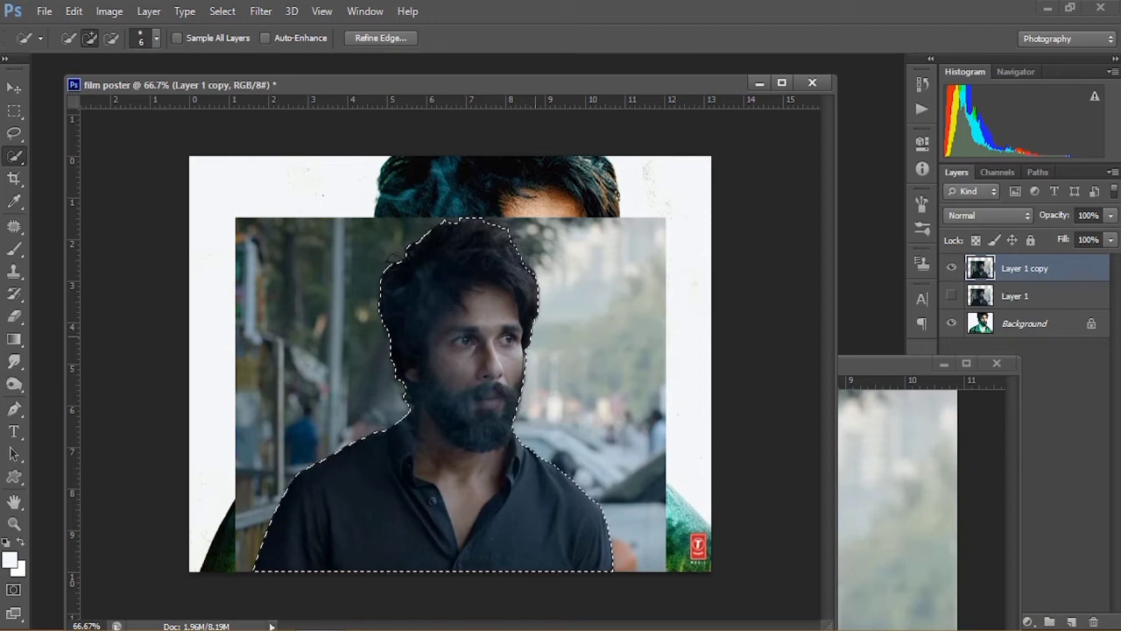
Step: Refine the selection edge with Smart Radius enabled and apply it
{"action": "left_click", "coordinate": [380, 38]}
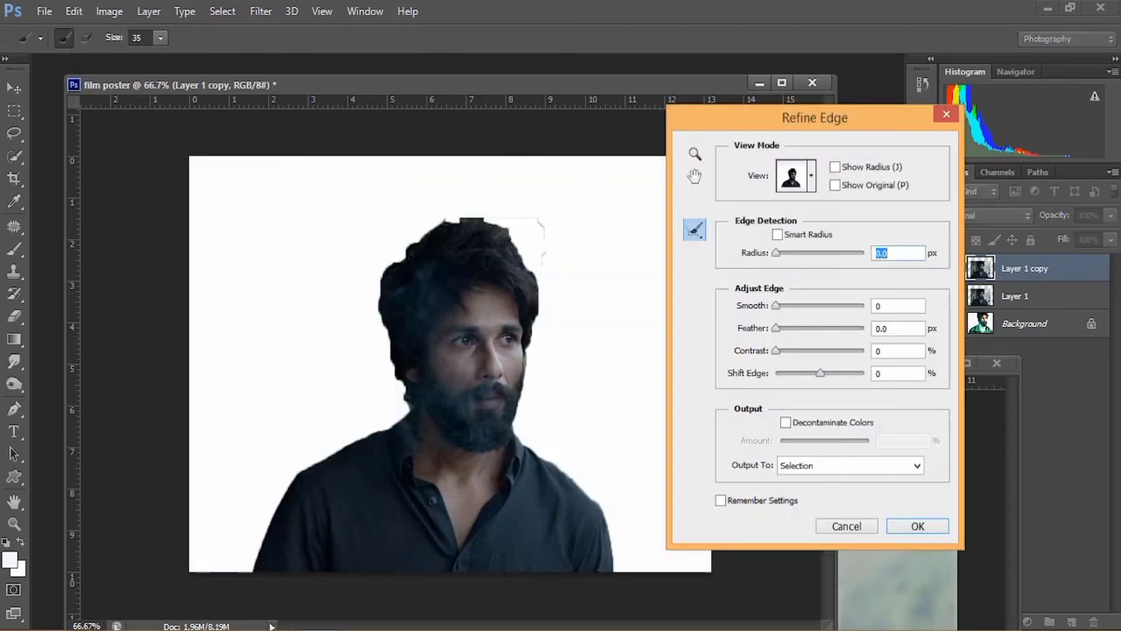
{"action": "left_click_drag", "start_coordinate": [815, 117], "coordinate": [835, 98]}
{"action": "left_click", "coordinate": [797, 215]}
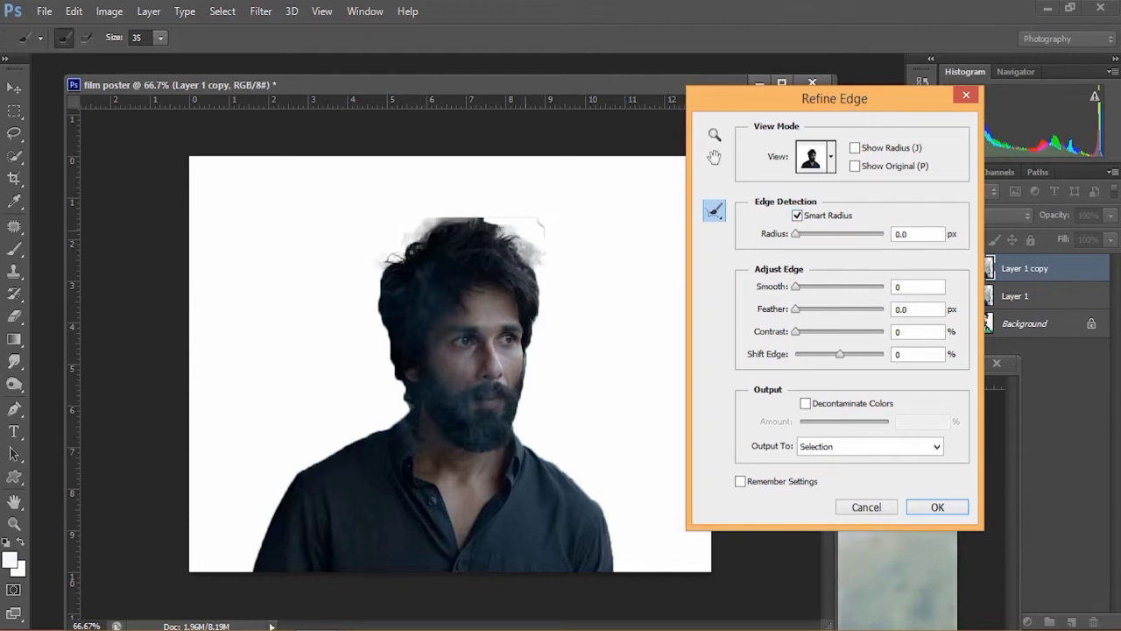
{"action": "key", "text": "Return"}
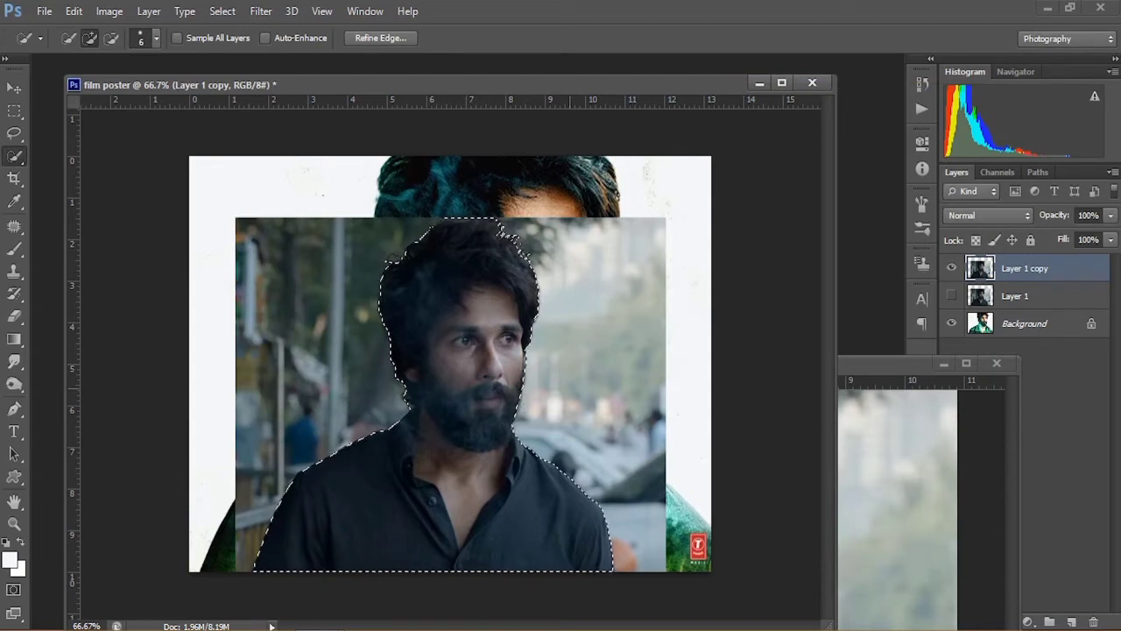
Step: Invert the selection and delete the photo's background
{"action": "left_click", "coordinate": [223, 10]}
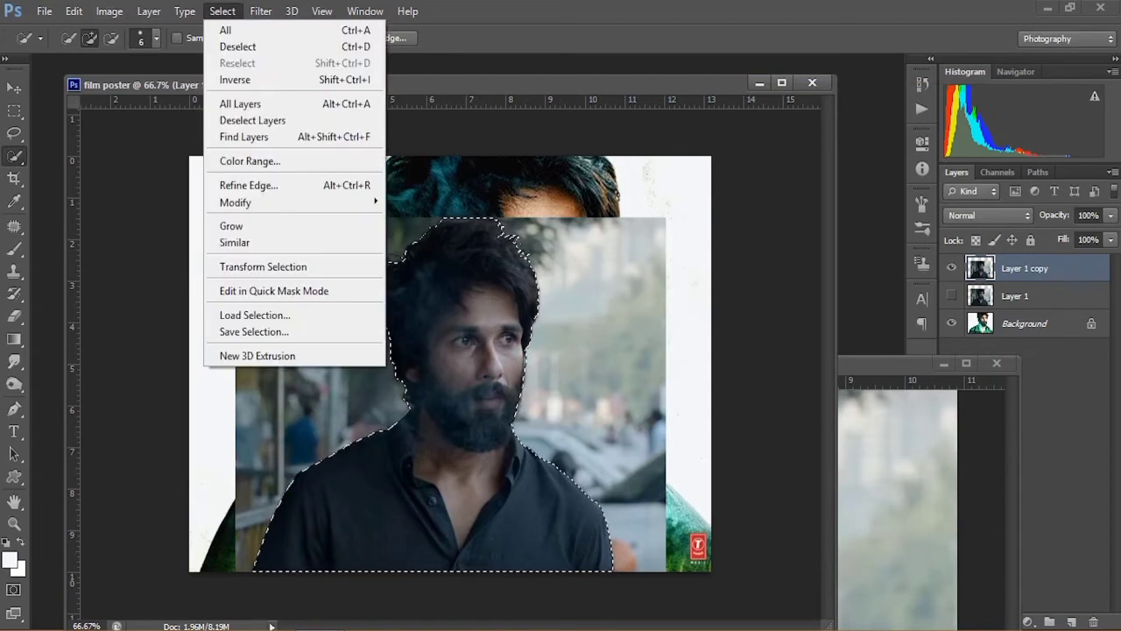
{"action": "left_click", "coordinate": [235, 80]}
{"action": "key", "text": "Delete"}
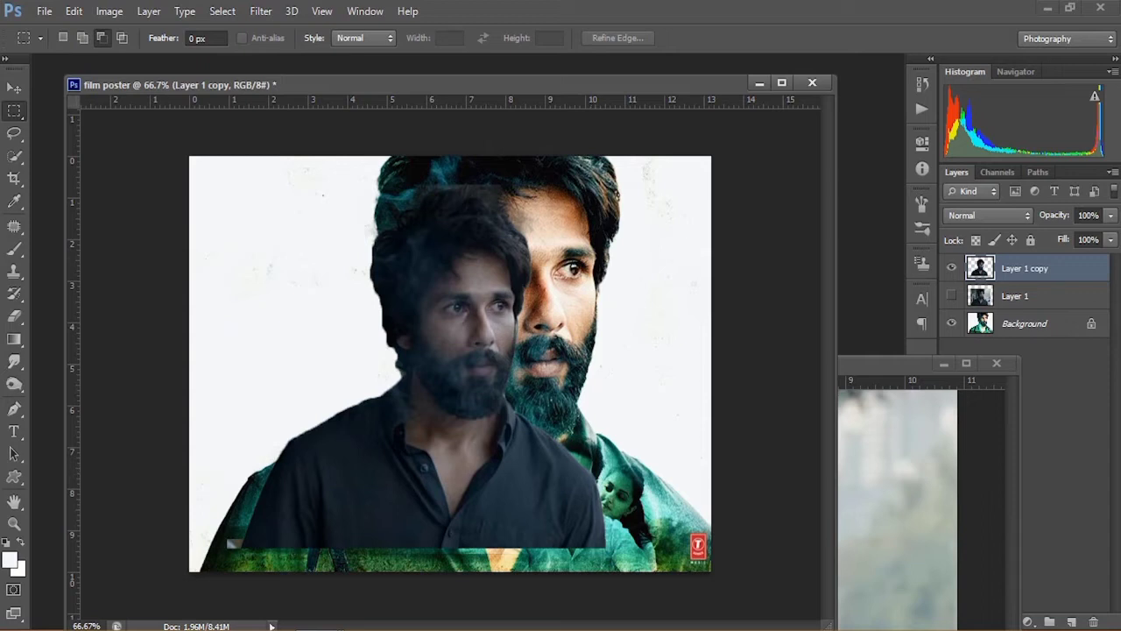
Step: Enlarge the cutout proportionally with Free Transform and move it over the poster's face
{"action": "key", "text": "v"}
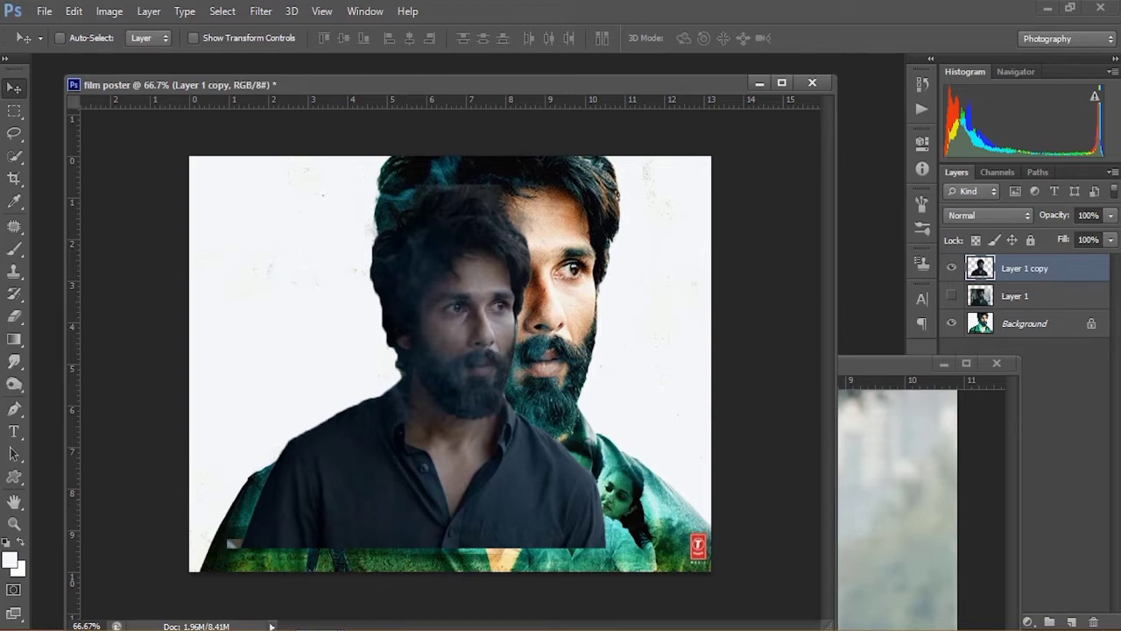
{"action": "left_click", "coordinate": [74, 11]}
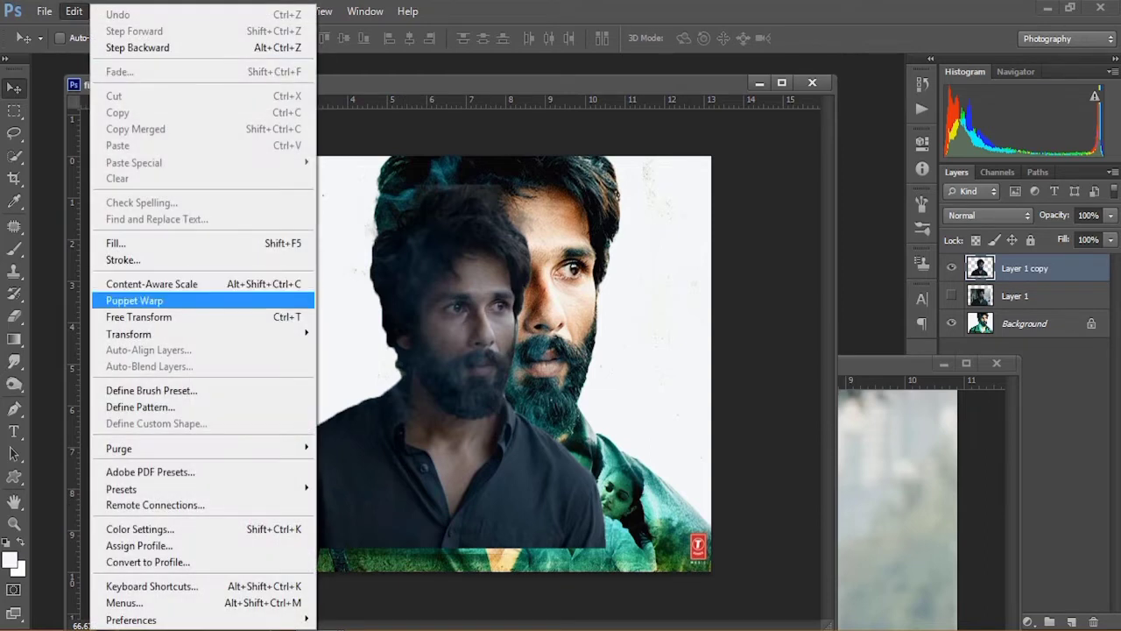
{"action": "left_click", "coordinate": [140, 317]}
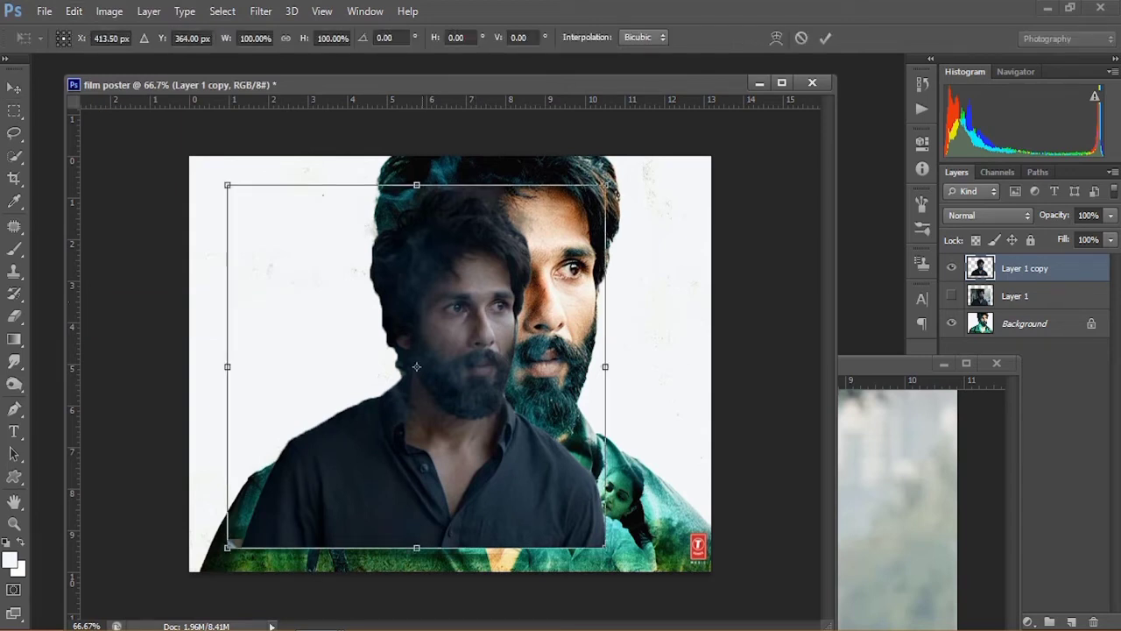
{"action": "left_click", "coordinate": [285, 38]}
{"action": "left_click", "coordinate": [321, 38]}
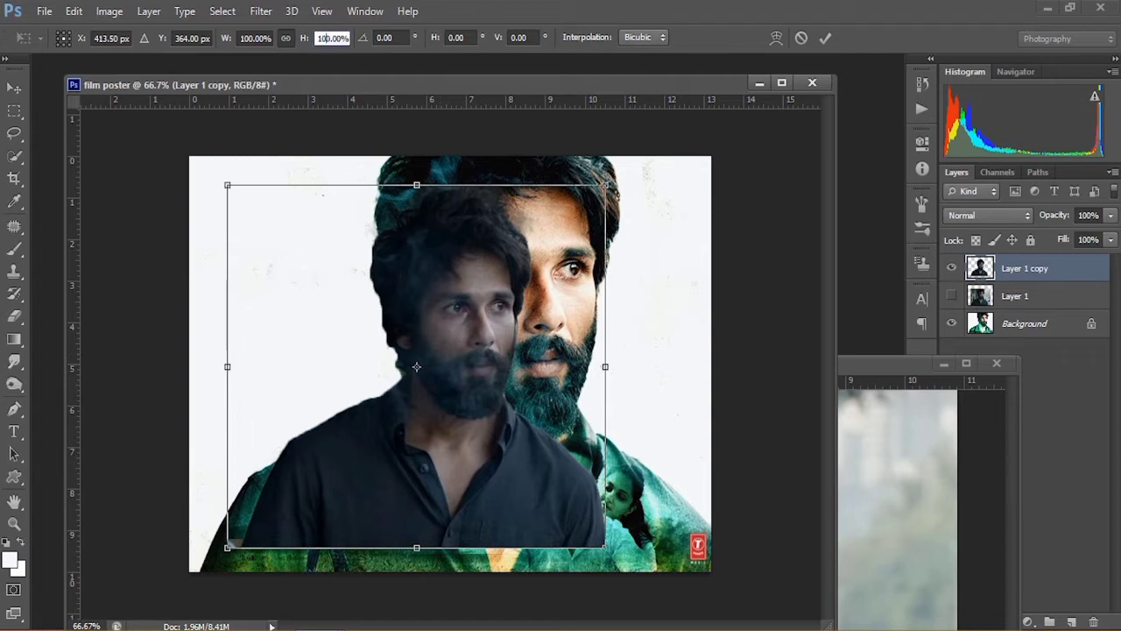
{"action": "left_click_drag", "start_coordinate": [321, 38], "coordinate": [327, 39]}
{"action": "type", "text": "4"}
{"action": "left_click", "coordinate": [826, 38]}
{"action": "left_click_drag", "start_coordinate": [464, 312], "coordinate": [495, 303]}
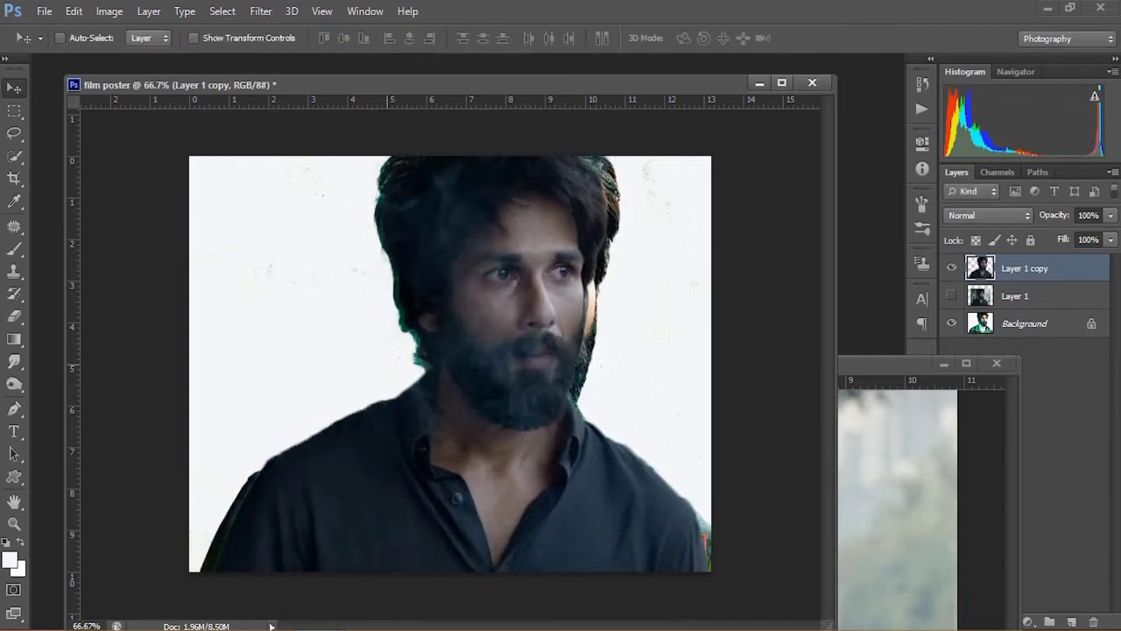
Step: Rescale the cutout again with Free Transform and nudge it slightly downward
{"action": "key", "text": "ctrl+t"}
{"action": "left_click_drag", "start_coordinate": [320, 39], "coordinate": [327, 39]}
{"action": "left_click", "coordinate": [287, 39]}
{"action": "type", "text": "1"}
{"action": "left_click", "coordinate": [825, 38]}
{"action": "mouse_move", "coordinate": [543, 360]}
{"action": "left_mouse_down"}
{"action": "mouse_move", "coordinate": [499, 315]}
{"action": "mouse_move", "coordinate": [541, 368]}
{"action": "left_mouse_up"}
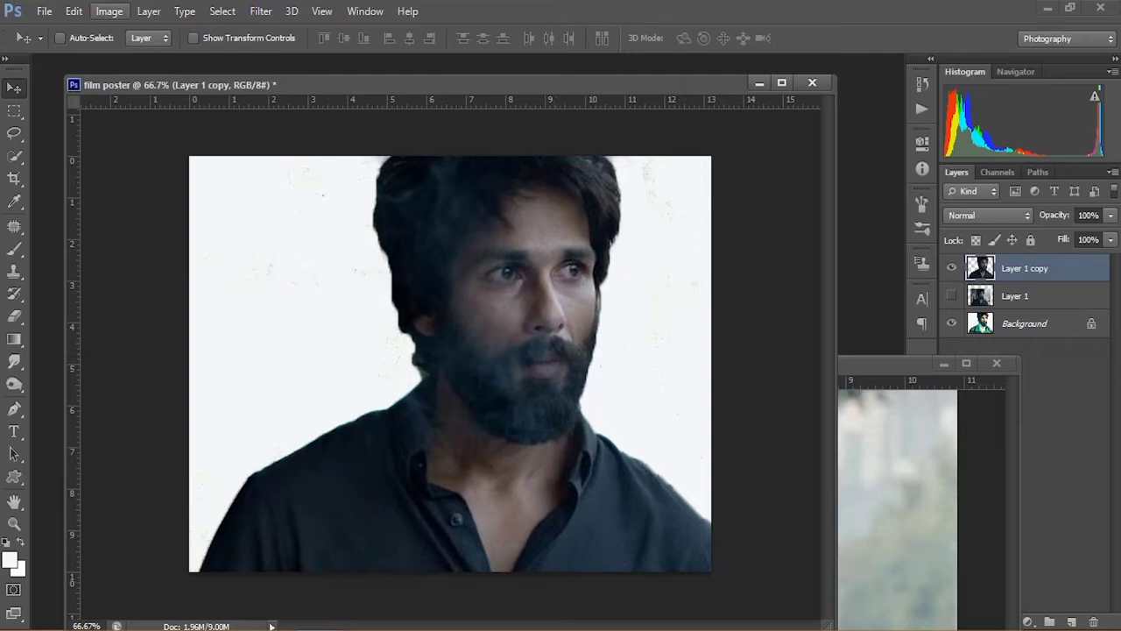
Step: Apply automatic Levels correction to the cutout layer
{"action": "left_click", "coordinate": [109, 11]}
{"action": "mouse_move", "coordinate": [158, 55]}
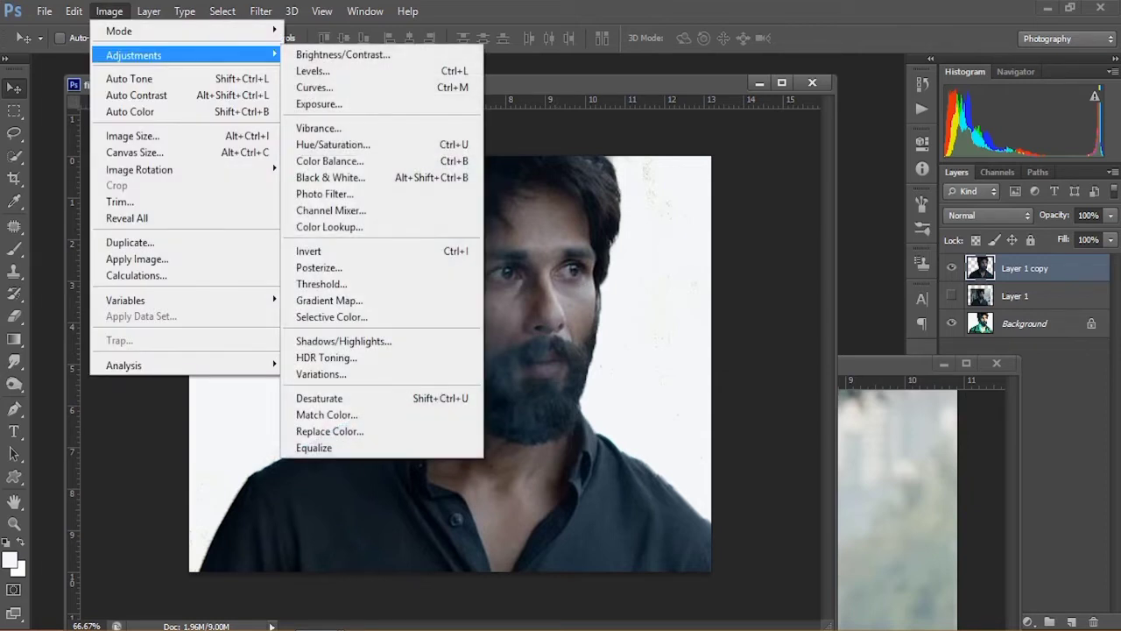
{"action": "left_click", "coordinate": [312, 71]}
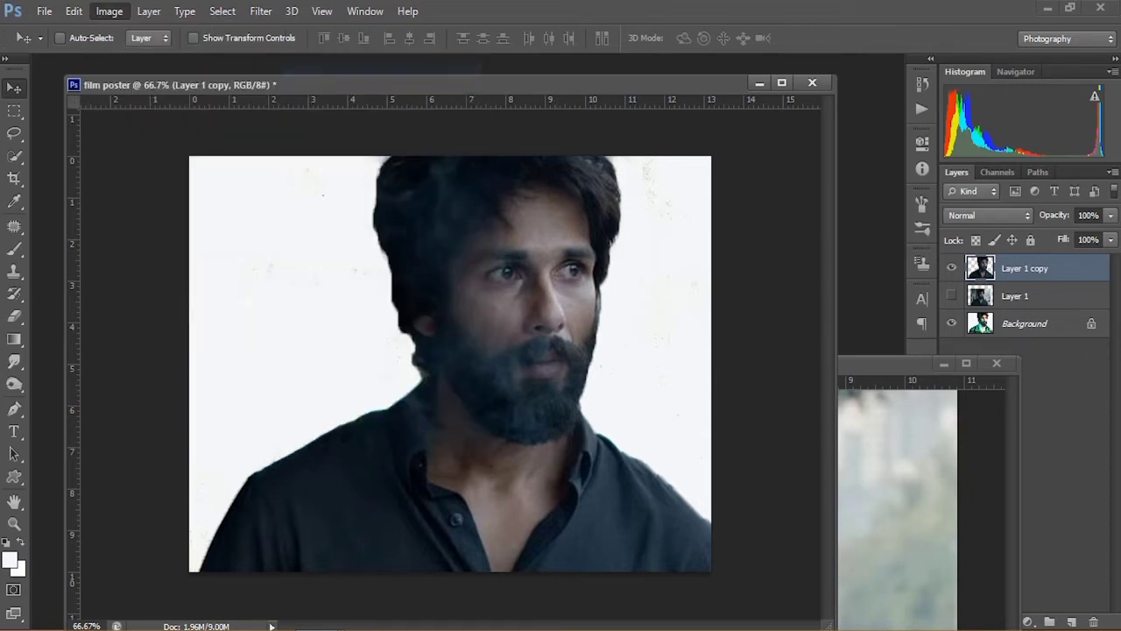
{"action": "left_click_drag", "start_coordinate": [832, 175], "coordinate": [921, 140]}
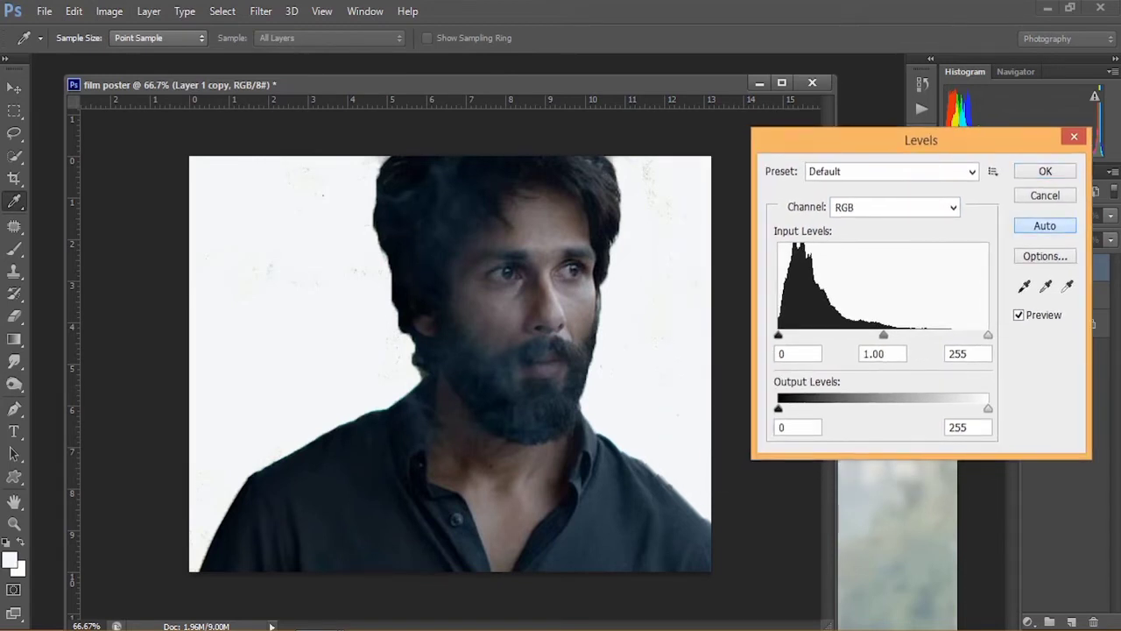
{"action": "left_click", "coordinate": [1044, 225]}
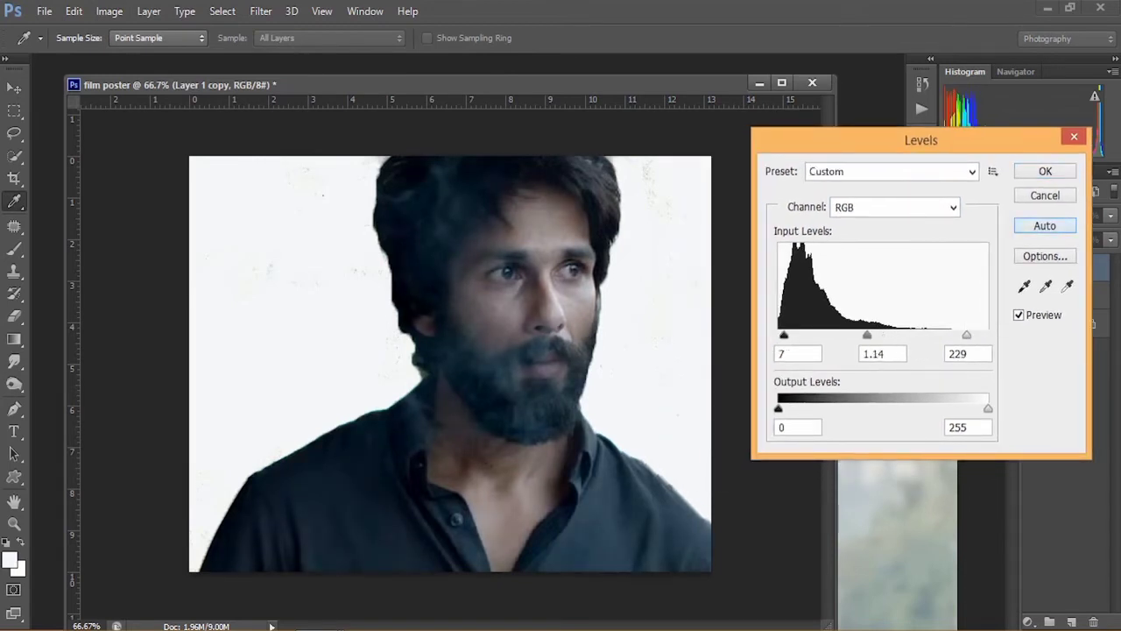
{"action": "left_click", "coordinate": [1019, 314]}
{"action": "left_click", "coordinate": [1018, 315]}
{"action": "key", "text": "Return"}
{"action": "key", "text": "v"}
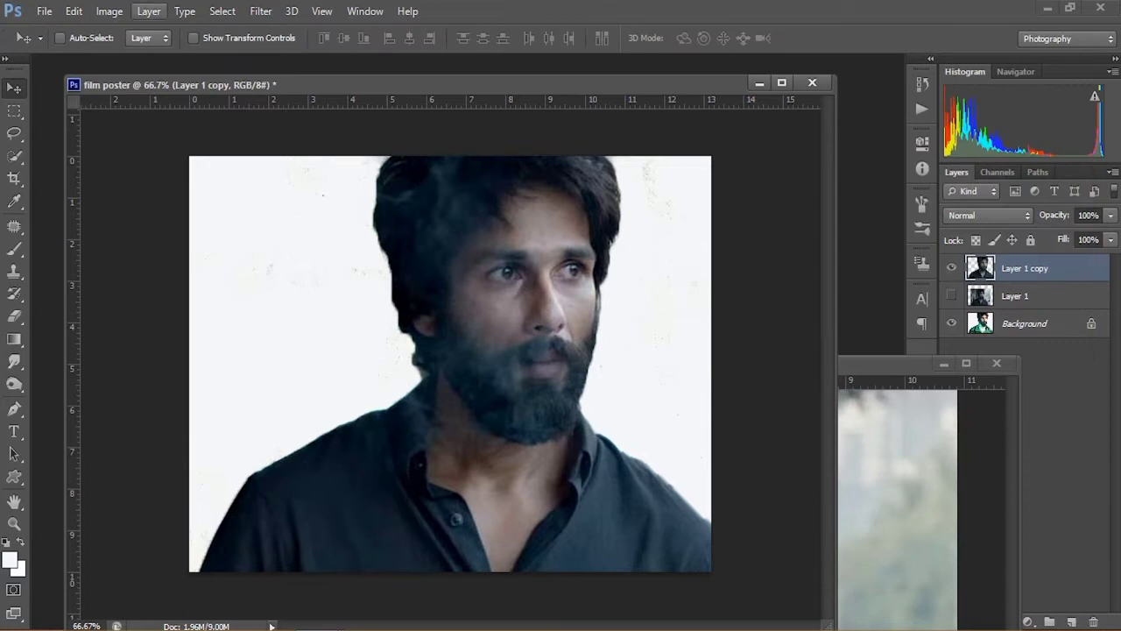
Step: Apply Auto Tone and then Auto Contrast to the cutout layer
{"action": "left_click", "coordinate": [109, 11]}
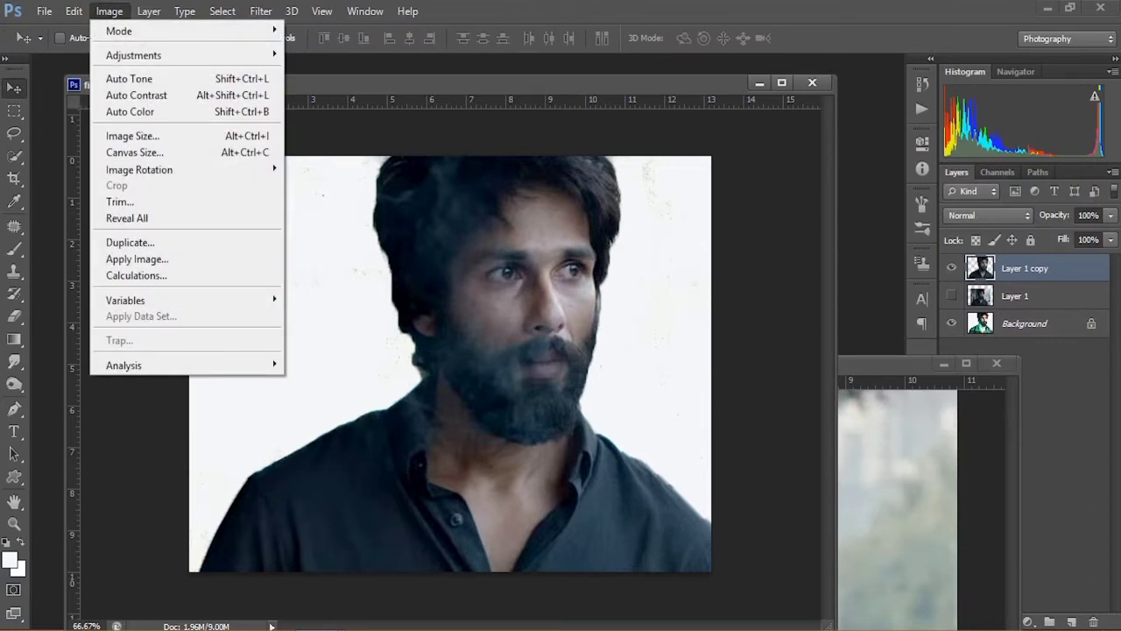
{"action": "left_click", "coordinate": [129, 78]}
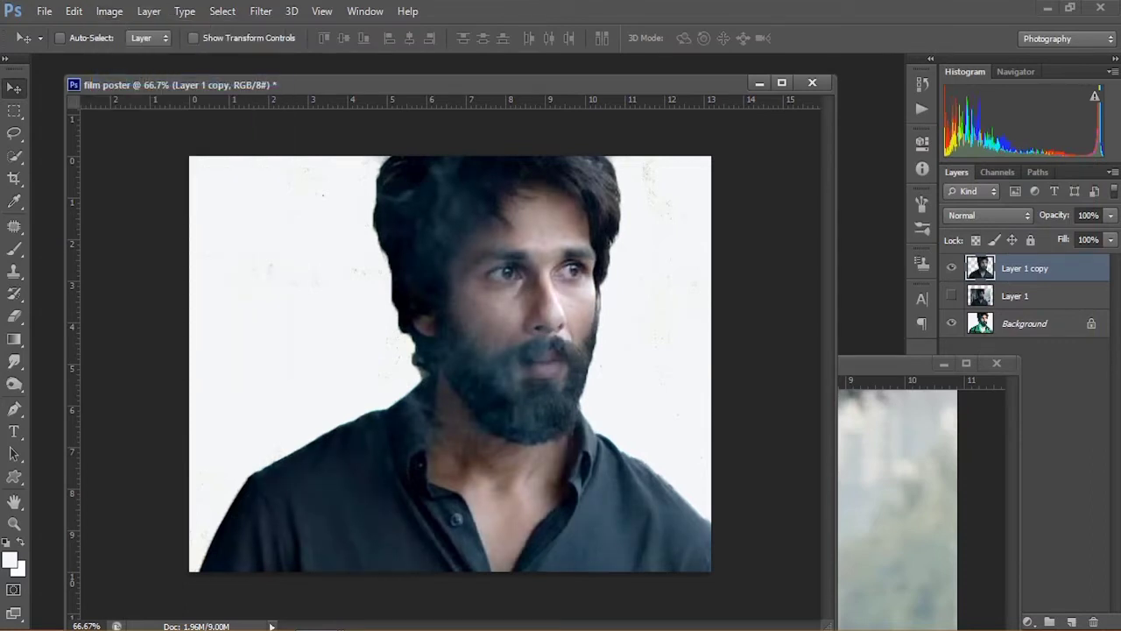
{"action": "left_click", "coordinate": [109, 10]}
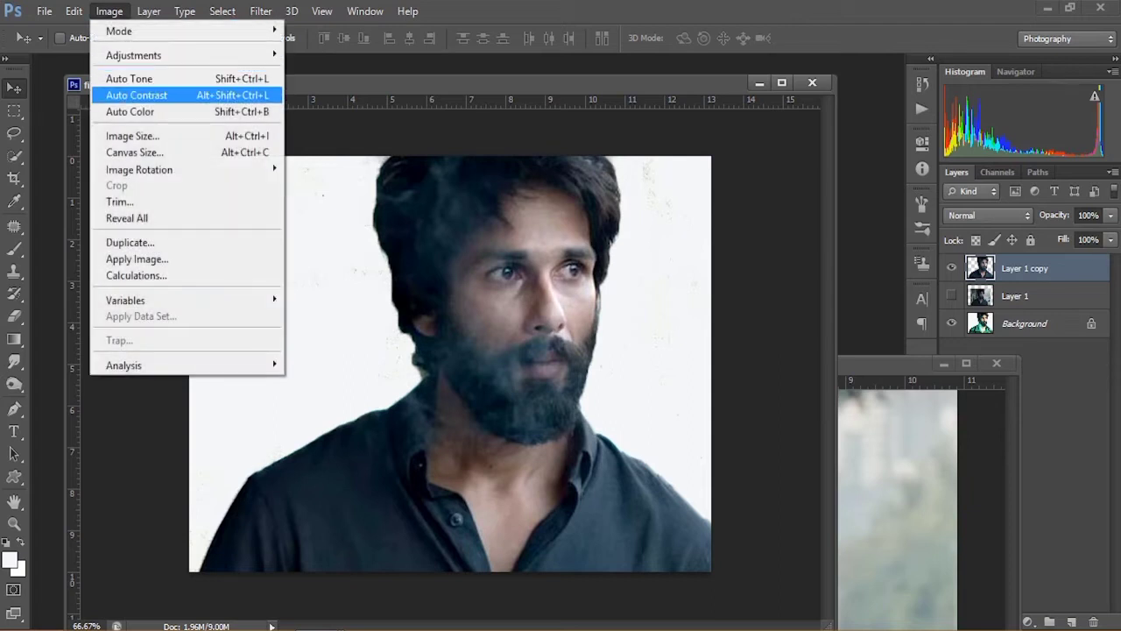
{"action": "left_click", "coordinate": [135, 95]}
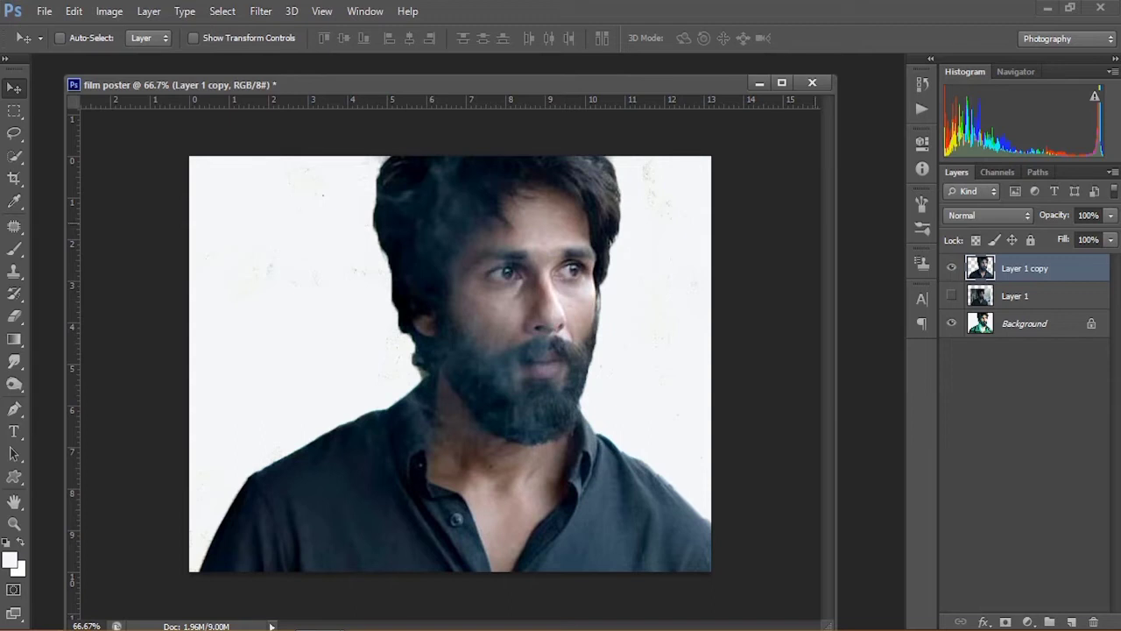
Step: Duplicate the cutout layer
{"action": "right_click", "coordinate": [1012, 268]}
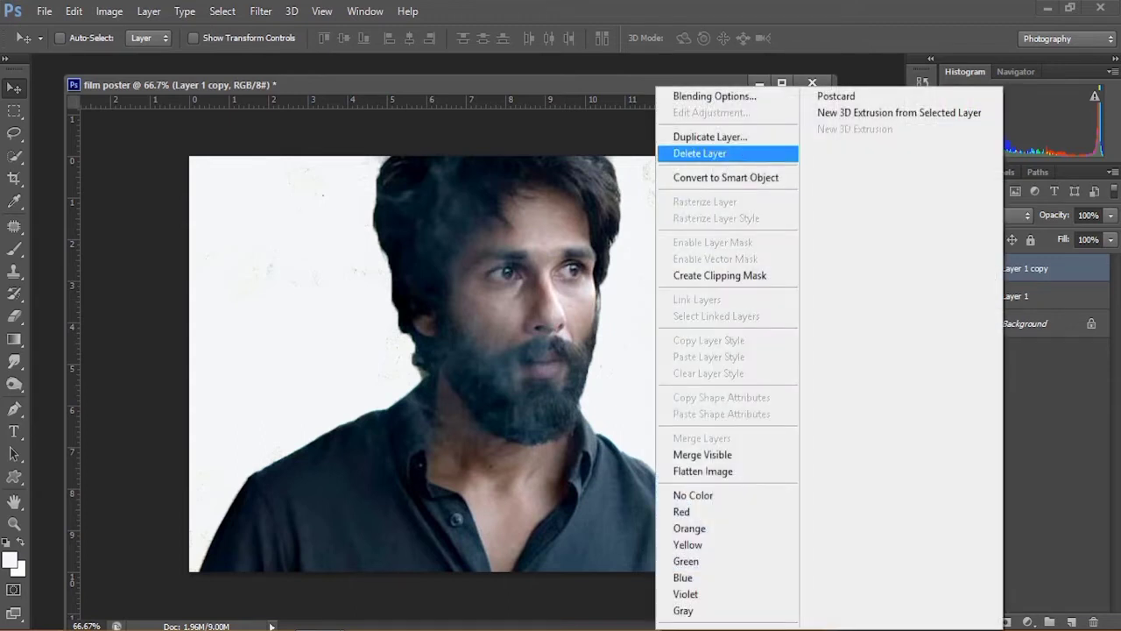
{"action": "left_click", "coordinate": [705, 132]}
{"action": "key", "text": "Return"}
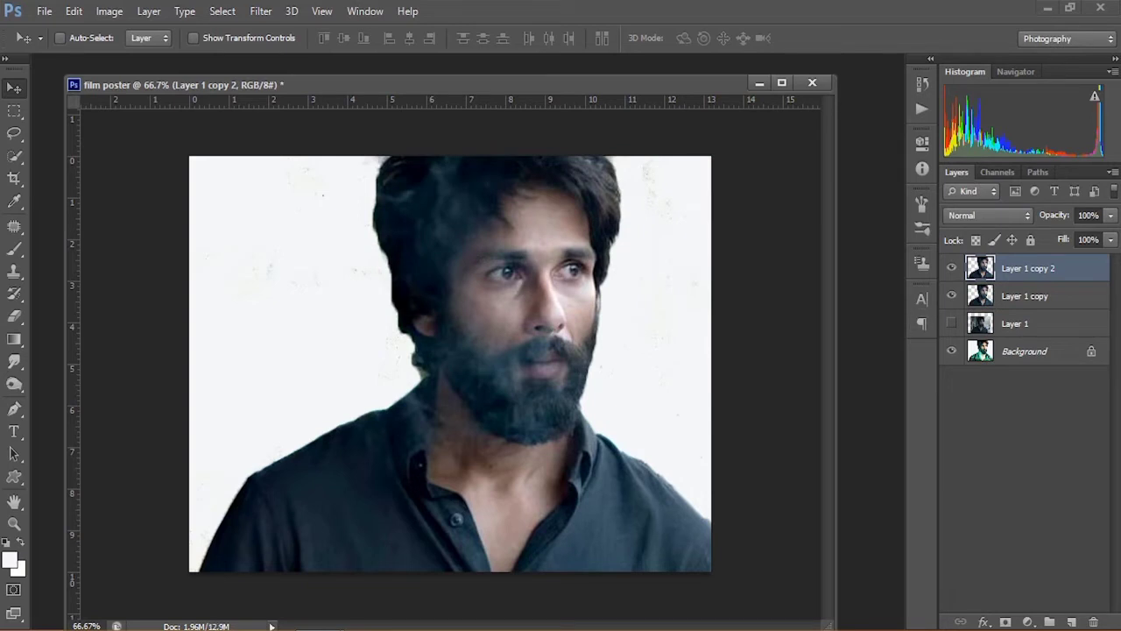
Step: Hide the Background and Layer 1 copy layers
{"action": "left_click", "coordinate": [951, 351]}
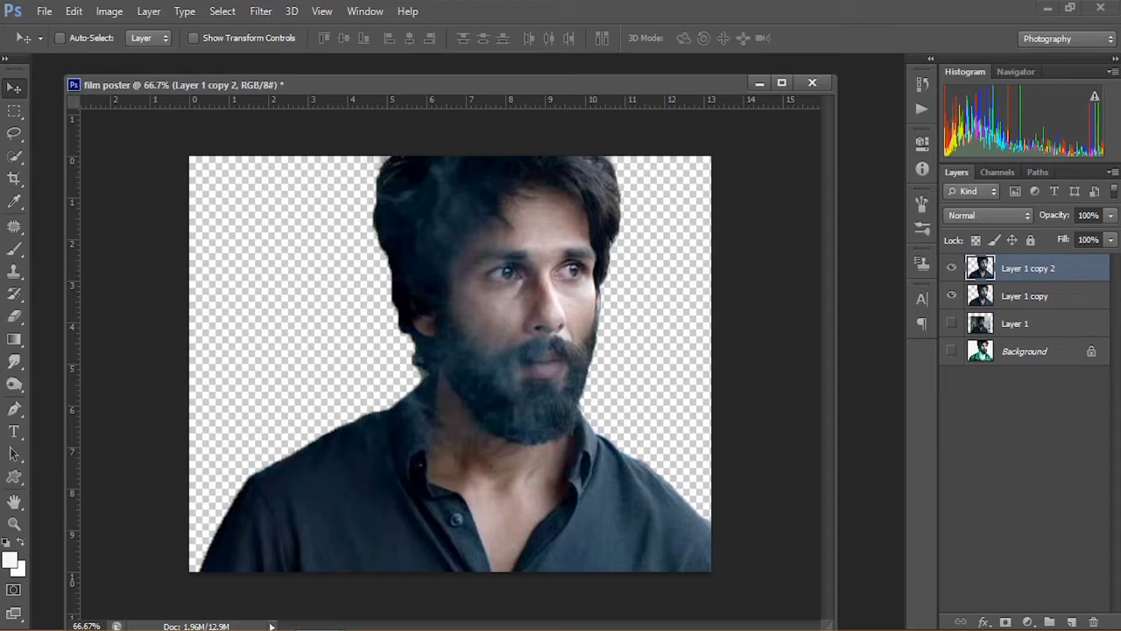
{"action": "left_click", "coordinate": [951, 295]}
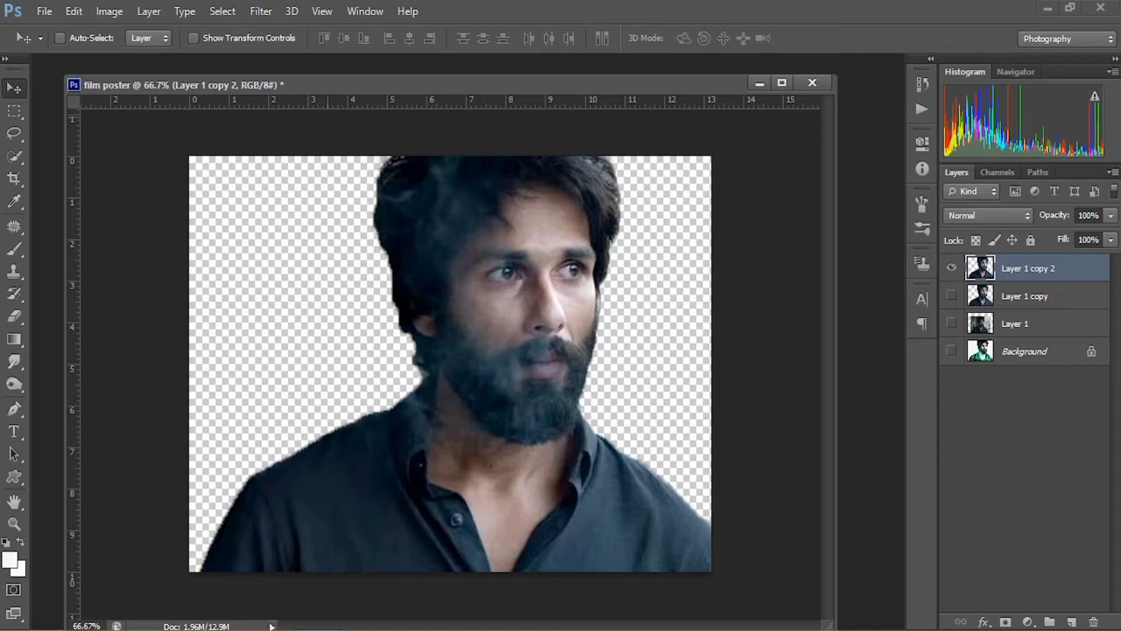
{"action": "left_click_drag", "start_coordinate": [450, 85], "coordinate": [465, 209]}
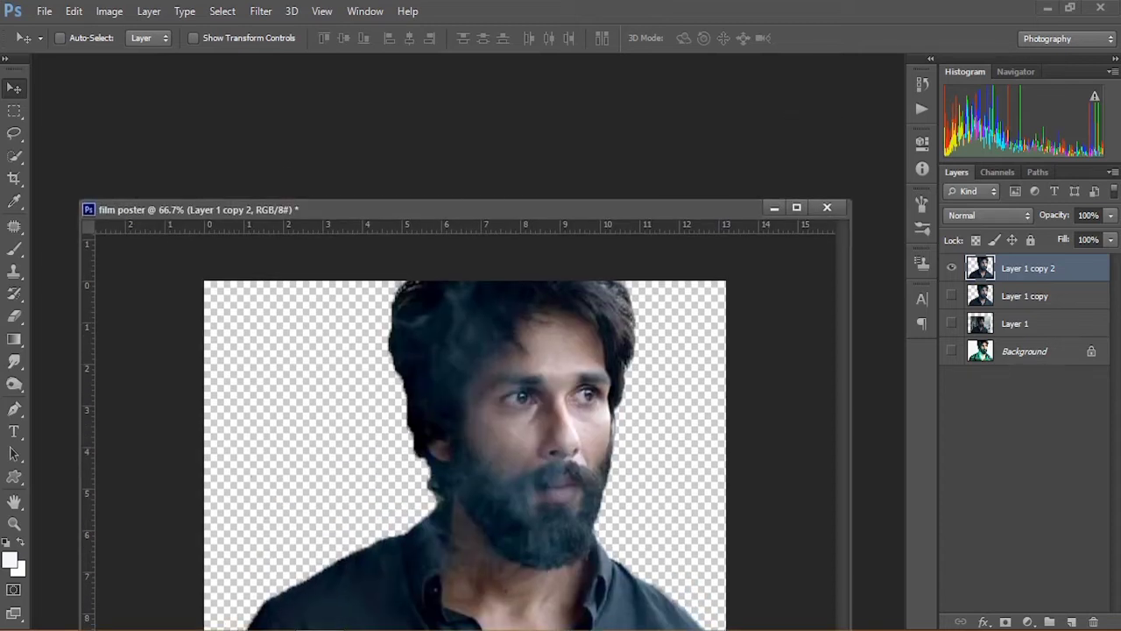
Step: Open the Shd-4 image and drag it into the film poster document as a new layer
{"action": "key", "text": "ctrl+o"}
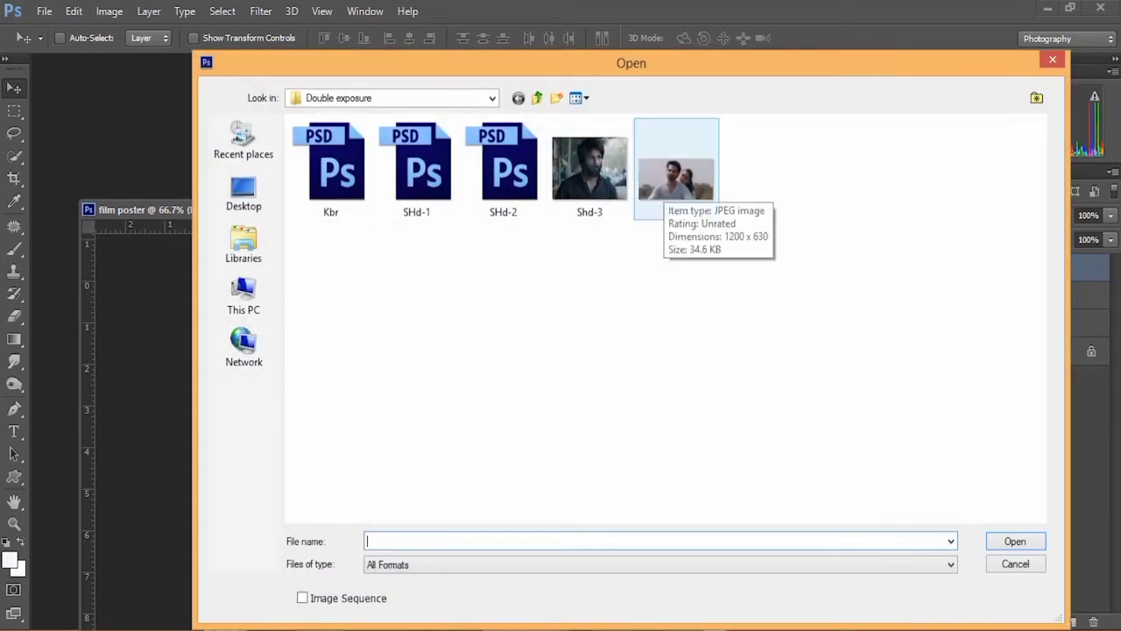
{"action": "left_click", "coordinate": [665, 185]}
{"action": "key", "text": "Return"}
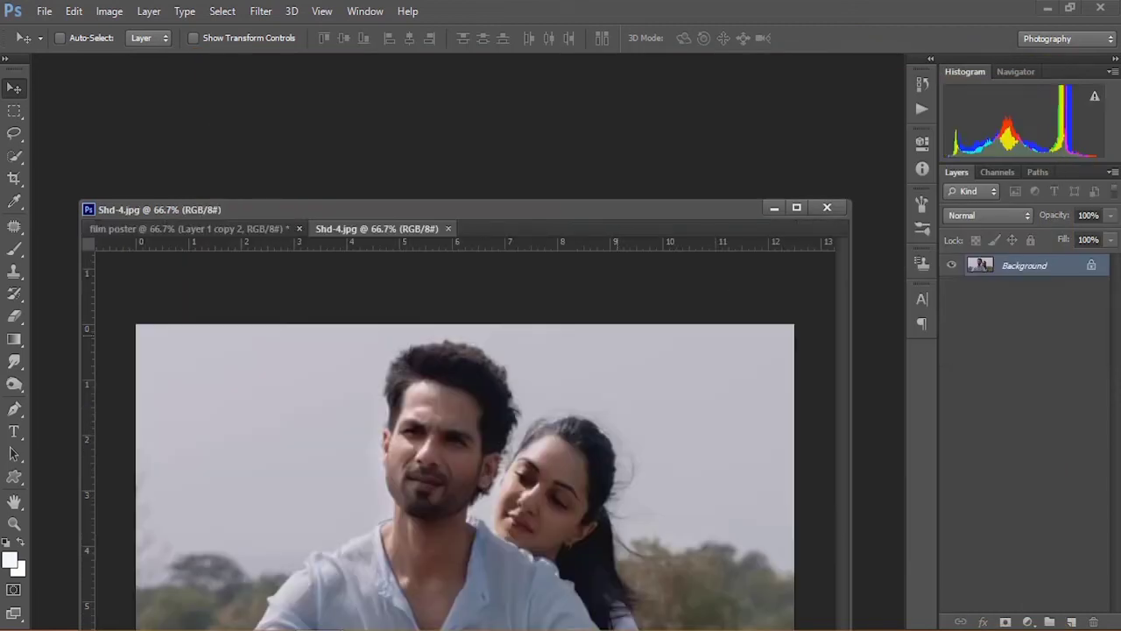
{"action": "left_click_drag", "start_coordinate": [377, 229], "coordinate": [336, 128]}
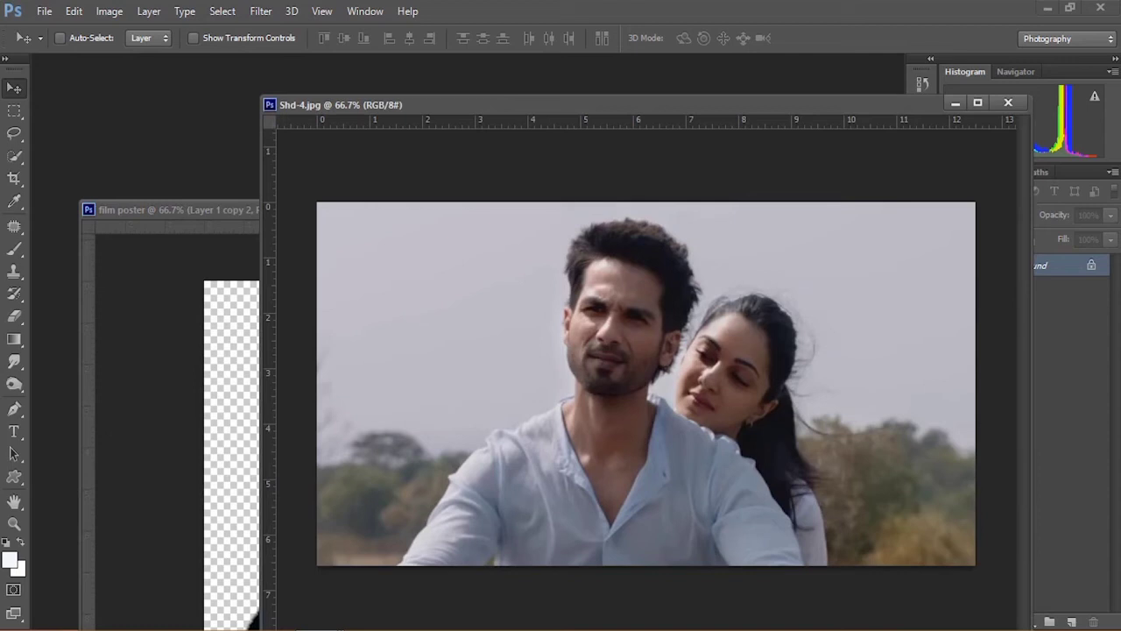
{"action": "left_click_drag", "start_coordinate": [394, 104], "coordinate": [743, 168]}
{"action": "left_click_drag", "start_coordinate": [841, 412], "coordinate": [444, 336]}
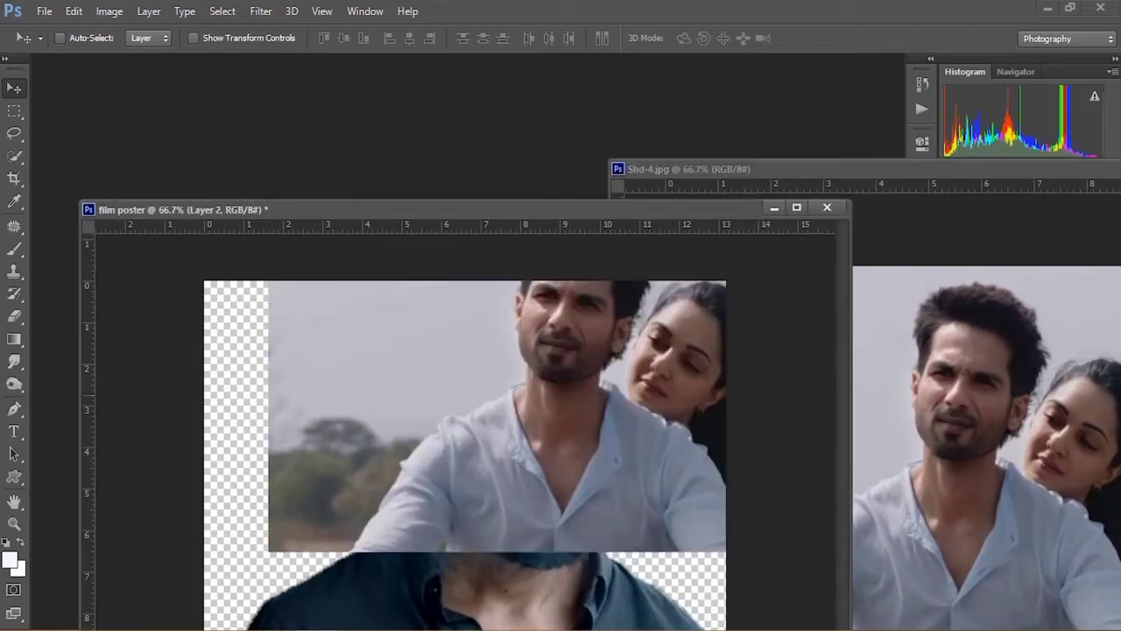
{"action": "left_click_drag", "start_coordinate": [701, 169], "coordinate": [371, 183]}
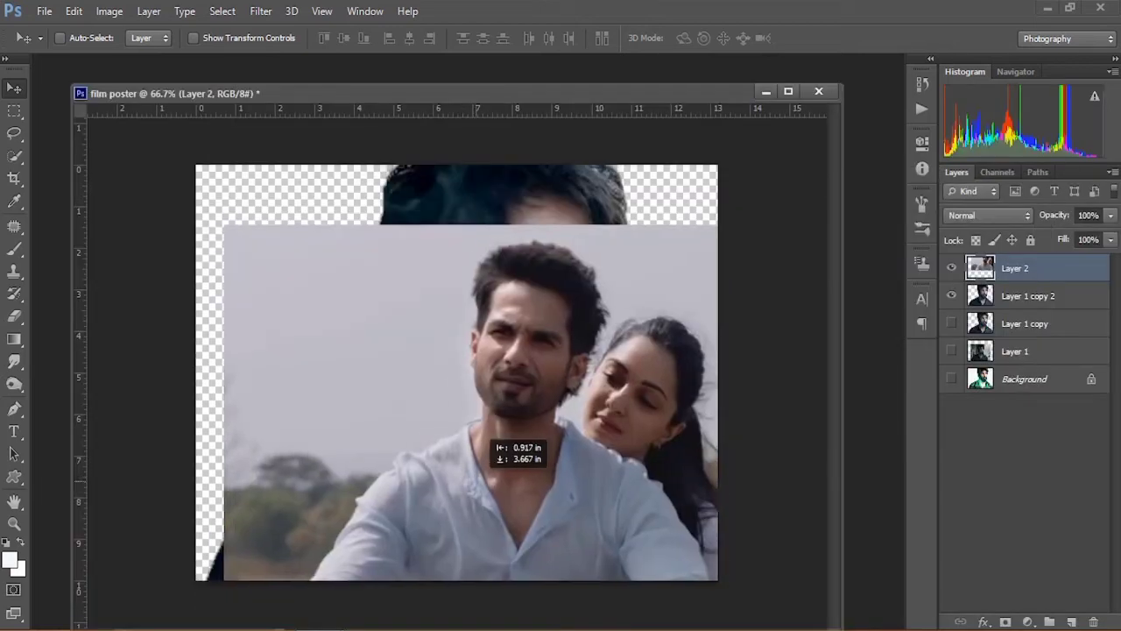
{"action": "left_click_drag", "start_coordinate": [489, 438], "coordinate": [449, 430]}
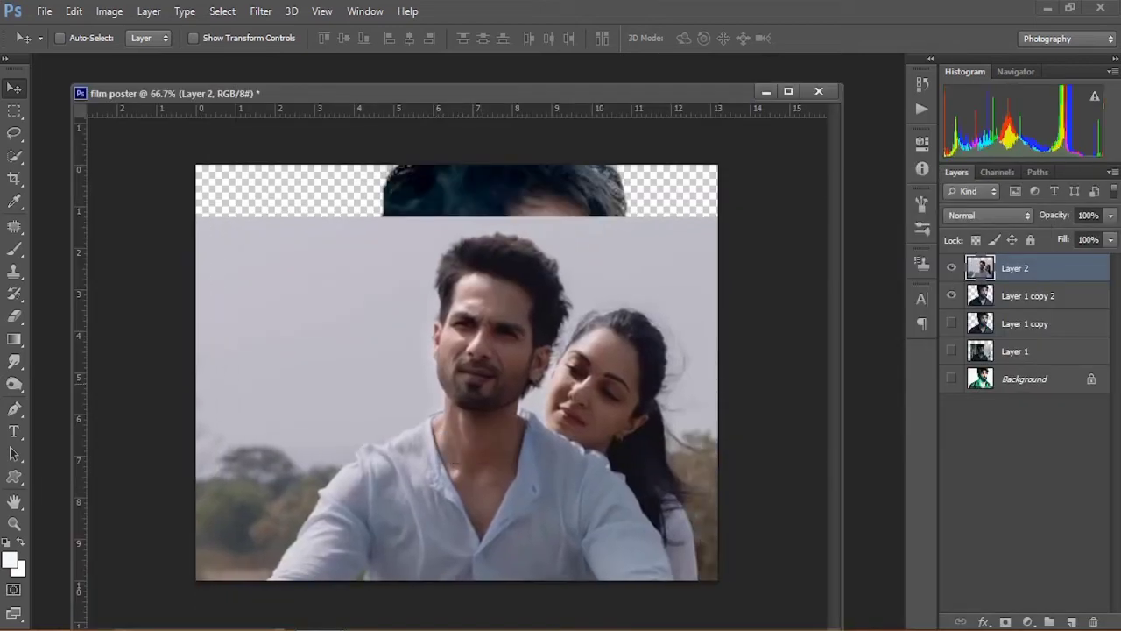
Step: Shrink the Shd-4 layer proportionally with Free Transform and place it in the poster's lower right corner
{"action": "left_click", "coordinate": [73, 10]}
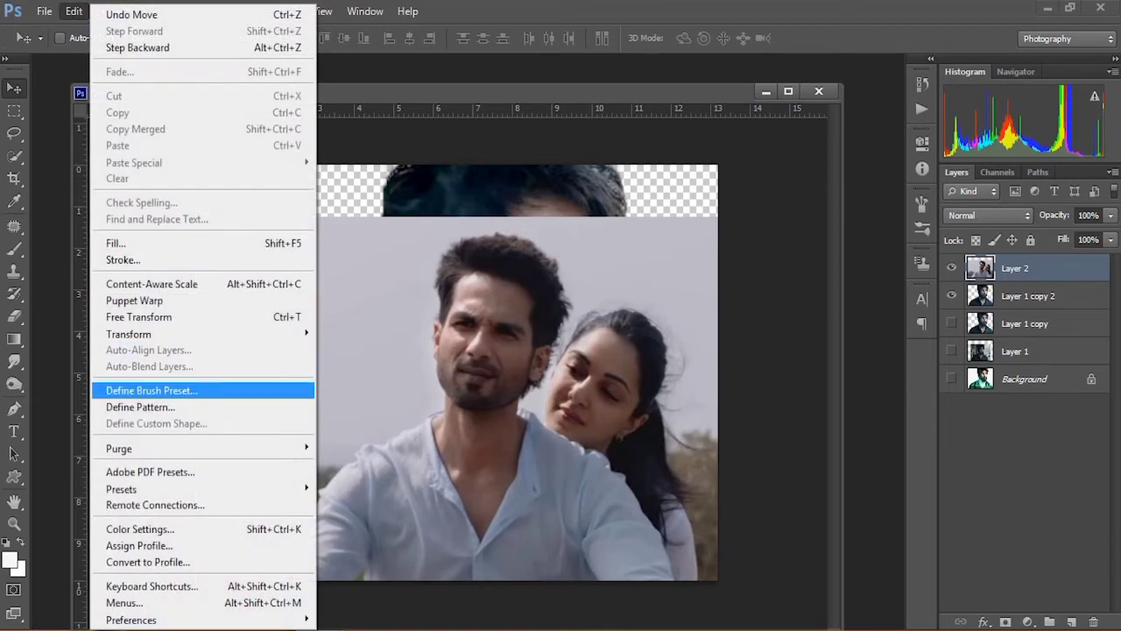
{"action": "left_click", "coordinate": [138, 316]}
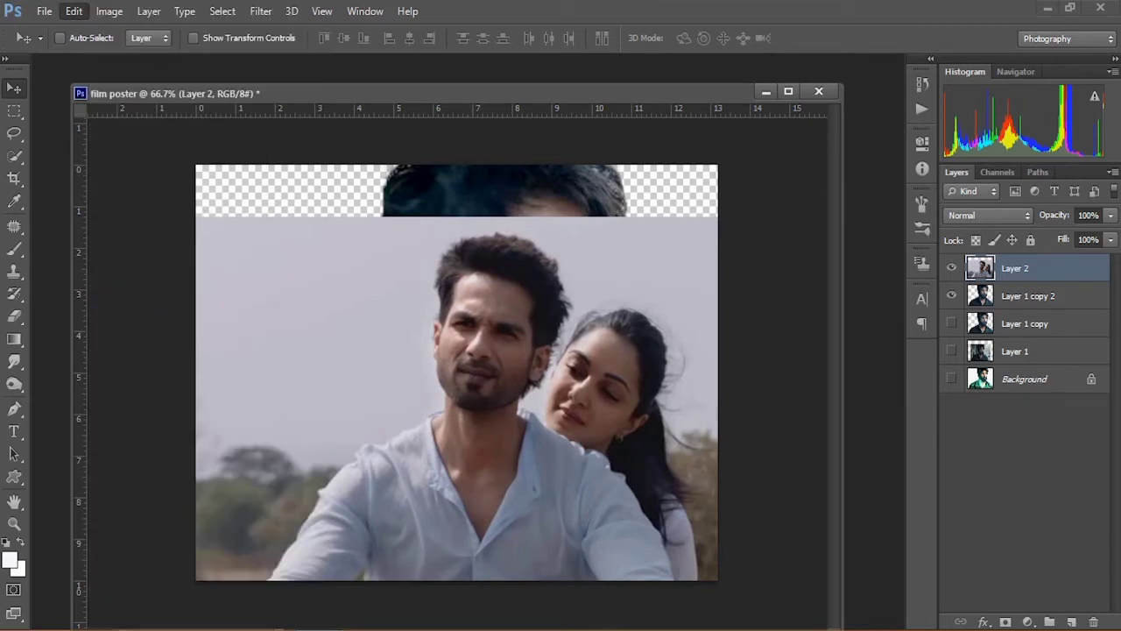
{"action": "left_click", "coordinate": [286, 37]}
{"action": "left_click_drag", "start_coordinate": [186, 216], "coordinate": [552, 417]}
{"action": "left_click_drag", "start_coordinate": [630, 547], "coordinate": [518, 548]}
{"action": "key", "text": "Return"}
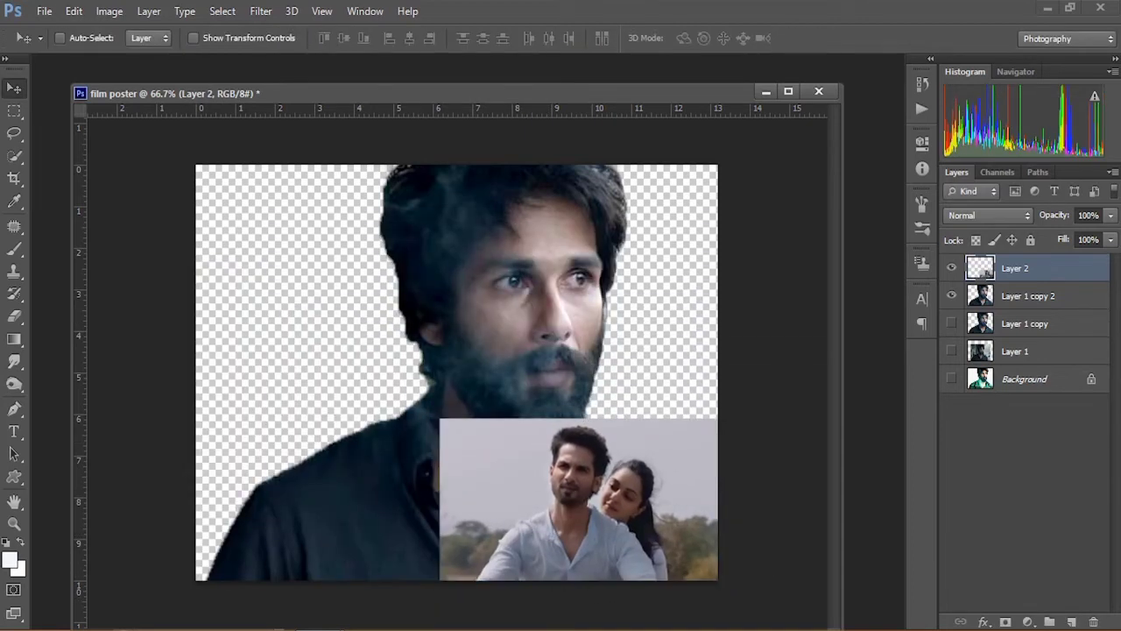
Step: Show the Background and hide the cutout duplicate to compare against the original poster
{"action": "left_click_drag", "start_coordinate": [952, 268], "coordinate": [951, 296]}
{"action": "left_click", "coordinate": [952, 379]}
{"action": "left_click", "coordinate": [951, 268]}
Step: Rescale the Shd-4 layer to about 80% with Free Transform and reposition it in the lower right
{"action": "left_click_drag", "start_coordinate": [569, 493], "coordinate": [578, 493]}
{"action": "key", "text": "ctrl+t"}
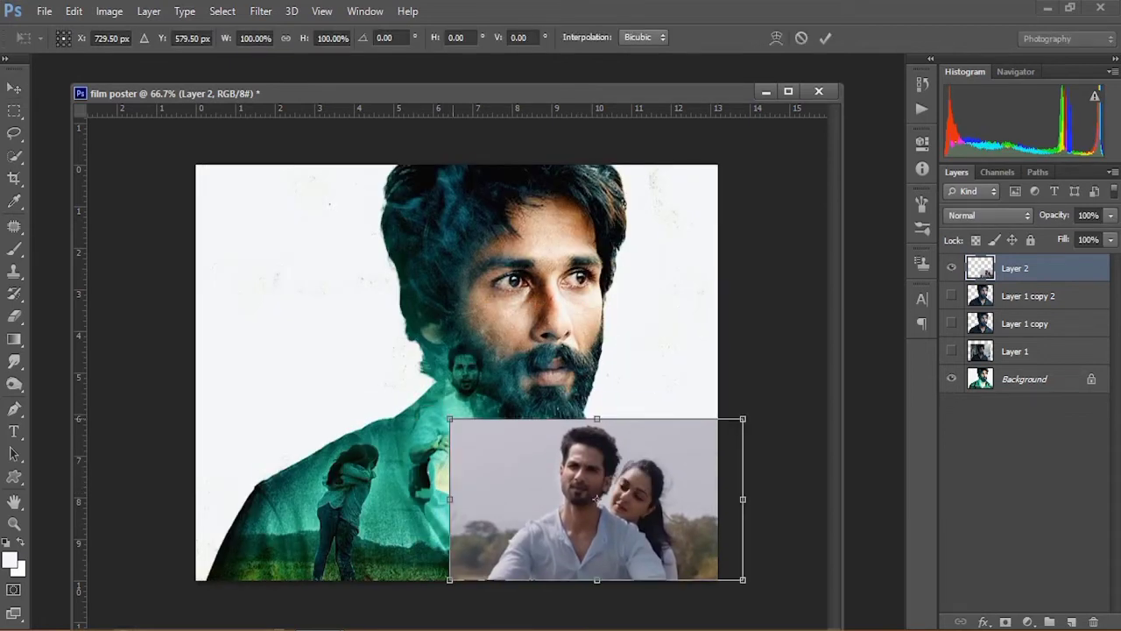
{"action": "left_click_drag", "start_coordinate": [450, 420], "coordinate": [507, 451]}
{"action": "left_click_drag", "start_coordinate": [584, 511], "coordinate": [558, 510]}
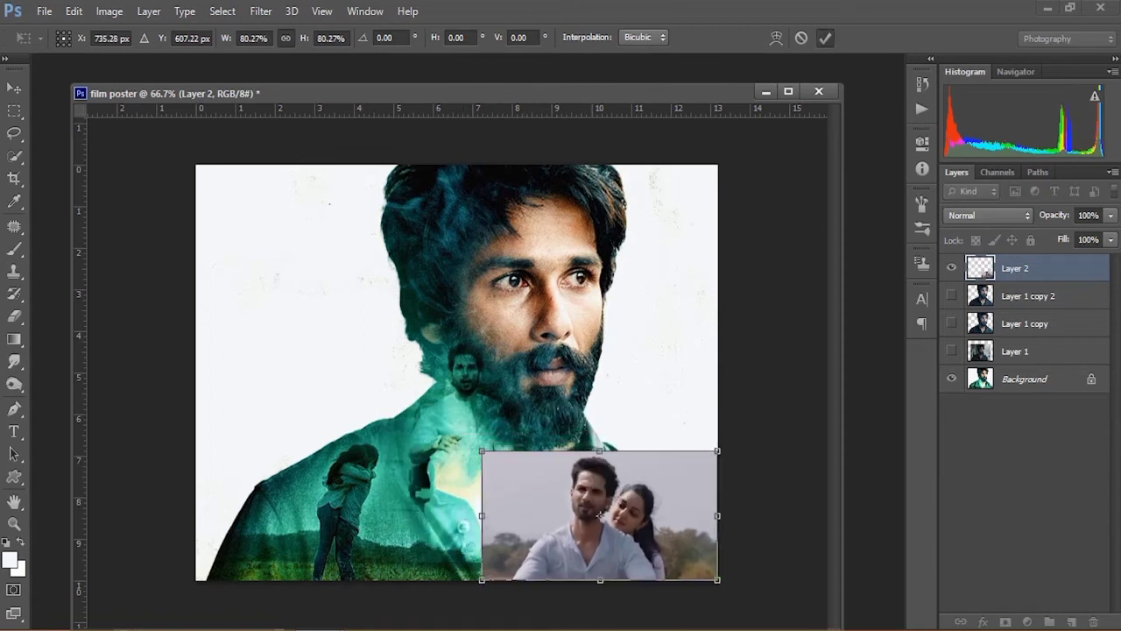
{"action": "left_click", "coordinate": [825, 38]}
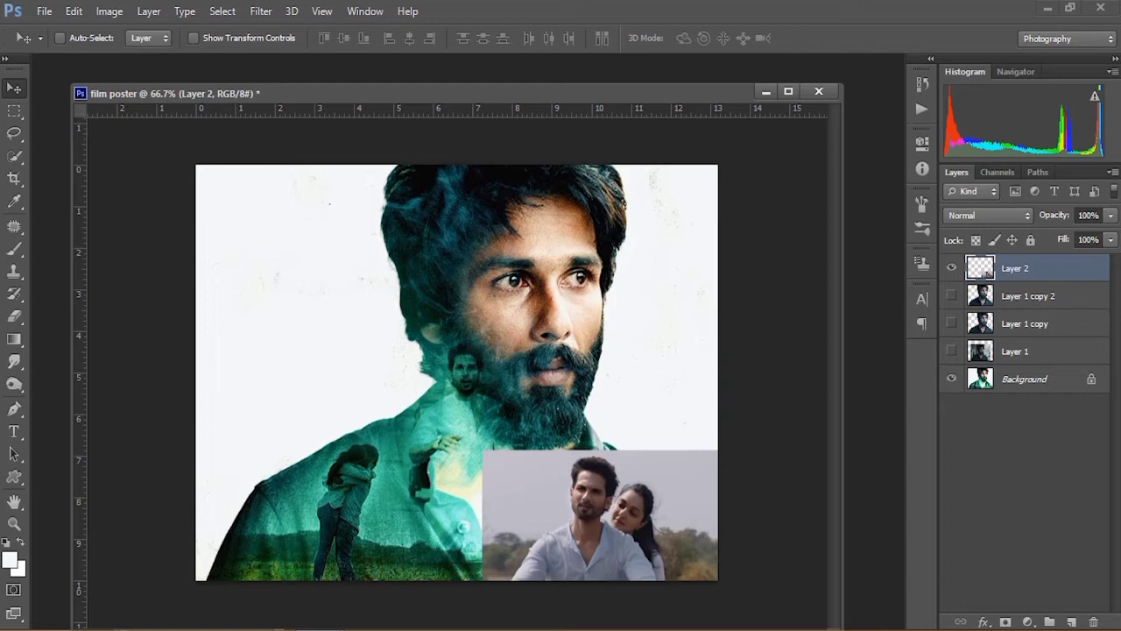
Step: Show the cutout duplicate again and clip the Shd-4 layer to it as a clipping mask
{"action": "left_click", "coordinate": [951, 295]}
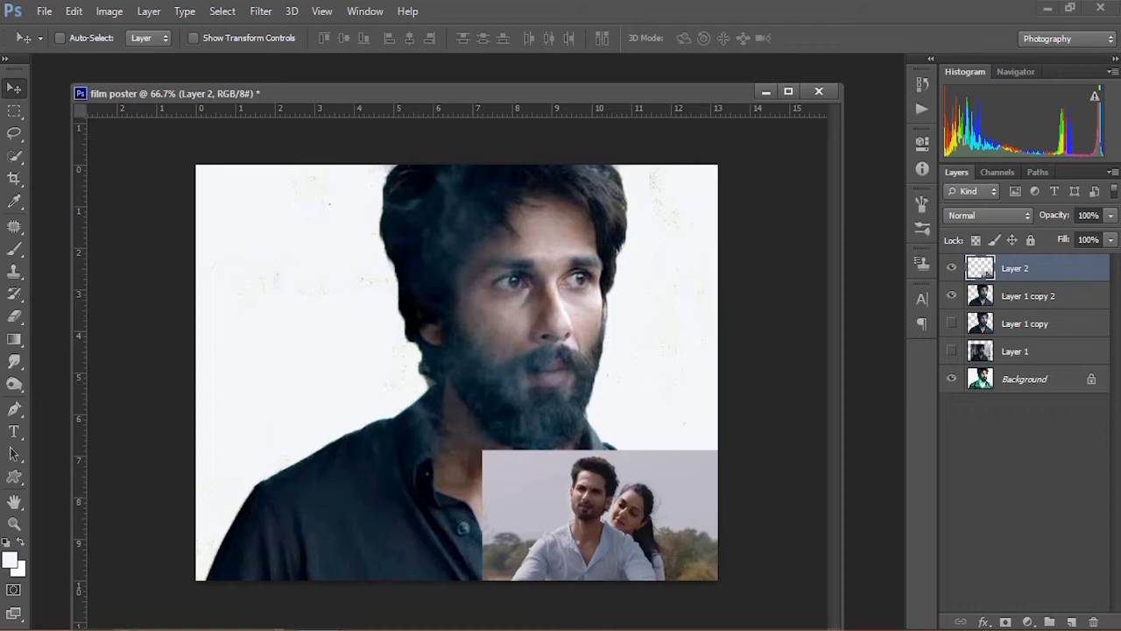
{"action": "right_click", "coordinate": [1036, 268]}
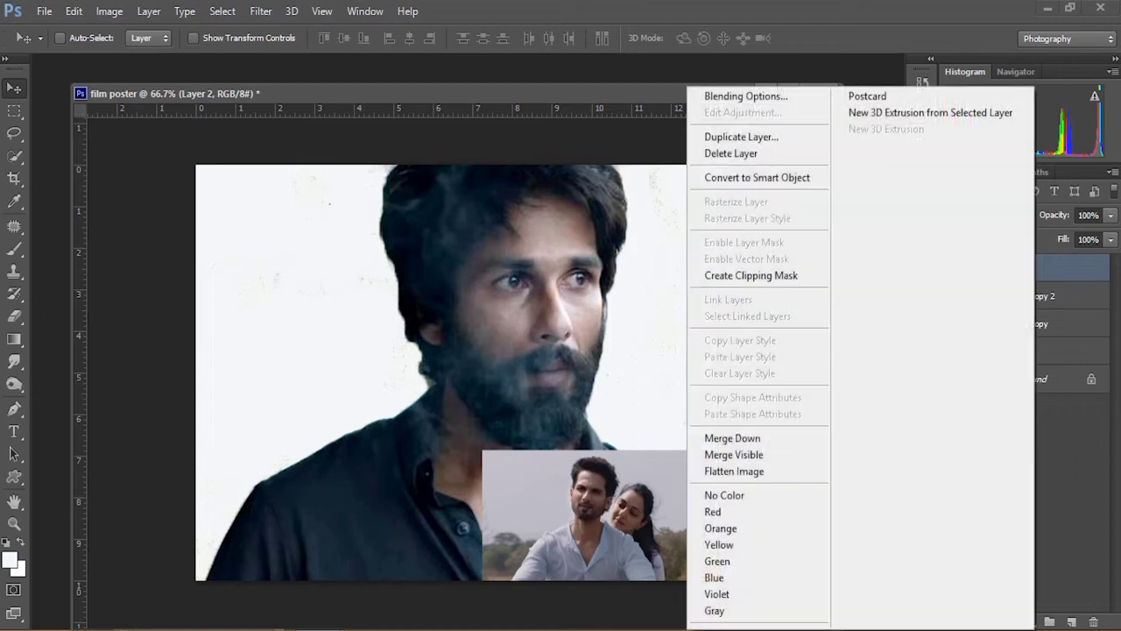
{"action": "left_click", "coordinate": [750, 275]}
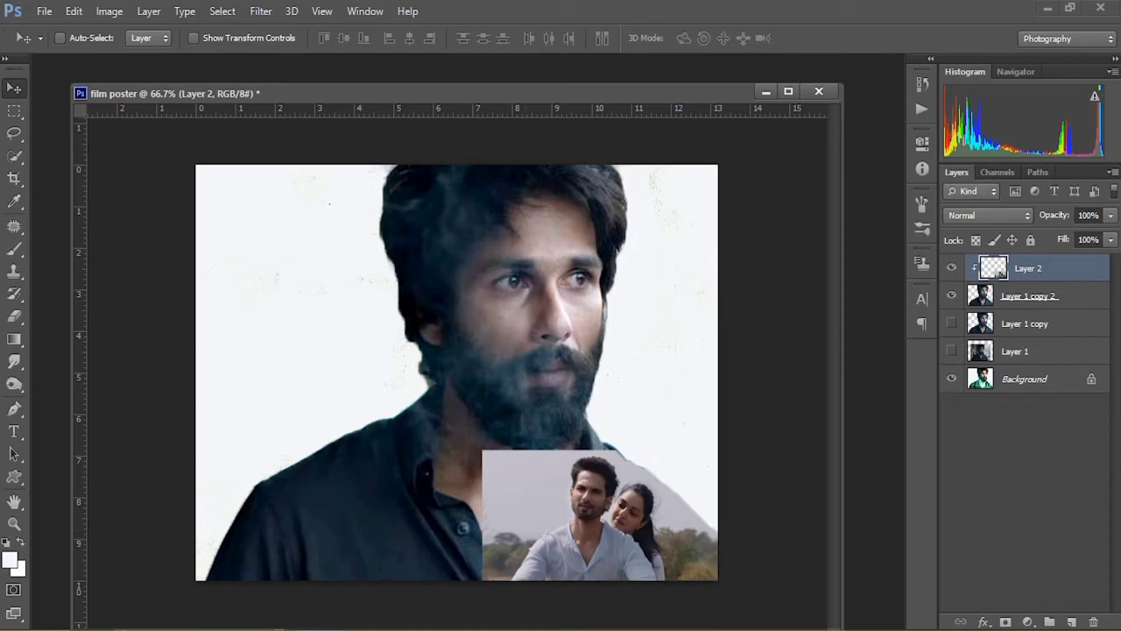
Step: Add a layer mask to the Shd-4 layer and paint black to blend its upper-left edge into the portrait
{"action": "left_click", "coordinate": [1005, 622]}
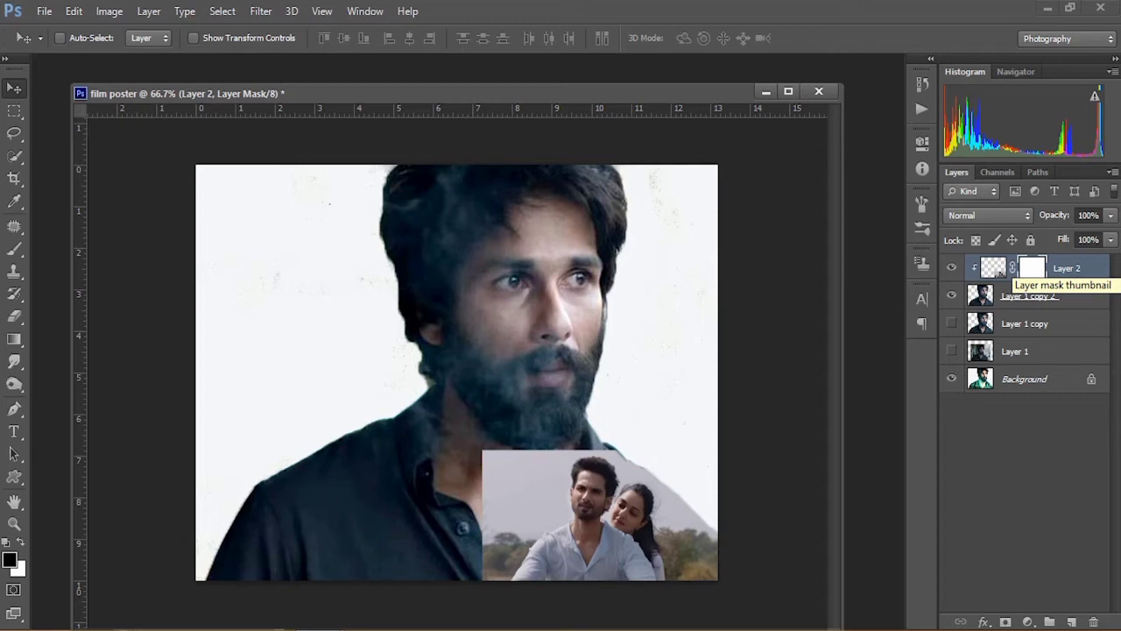
{"action": "key", "text": "b"}
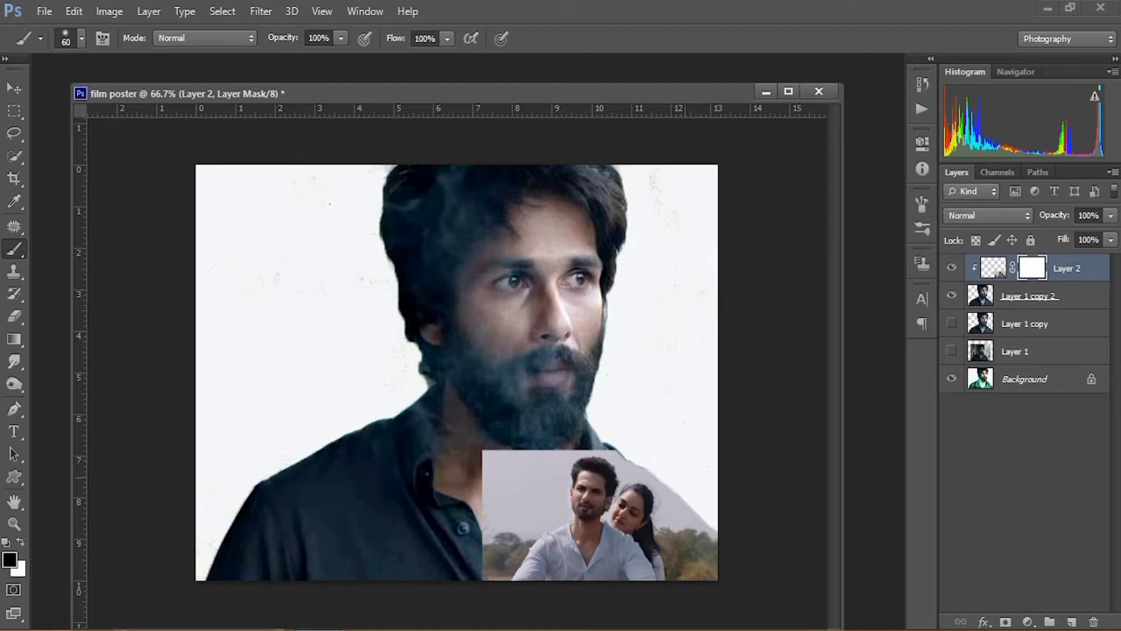
{"action": "mouse_move", "coordinate": [664, 484]}
{"action": "left_mouse_down"}
{"action": "mouse_move", "coordinate": [706, 531]}
{"action": "mouse_move", "coordinate": [663, 492]}
{"action": "mouse_move", "coordinate": [675, 518]}
{"action": "mouse_move", "coordinate": [657, 491]}
{"action": "mouse_move", "coordinate": [601, 452]}
{"action": "mouse_move", "coordinate": [495, 456]}
{"action": "mouse_move", "coordinate": [486, 468]}
{"action": "mouse_move", "coordinate": [497, 469]}
{"action": "left_mouse_up"}
{"action": "mouse_move", "coordinate": [478, 483]}
{"action": "left_mouse_down"}
{"action": "mouse_move", "coordinate": [482, 574]}
{"action": "mouse_move", "coordinate": [499, 589]}
{"action": "mouse_move", "coordinate": [481, 552]}
{"action": "mouse_move", "coordinate": [495, 478]}
{"action": "left_mouse_up"}
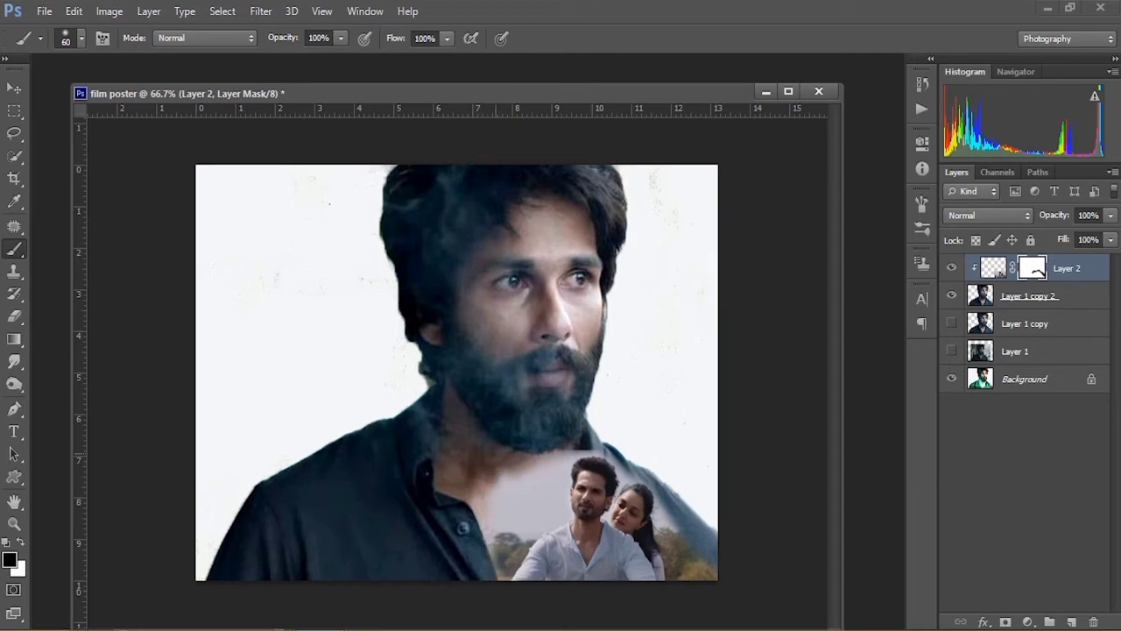
{"action": "key", "text": "bracketright"}
{"action": "key", "text": "bracketright"}
{"action": "mouse_move", "coordinate": [553, 431]}
{"action": "left_mouse_down"}
{"action": "mouse_move", "coordinate": [565, 430]}
{"action": "mouse_move", "coordinate": [495, 479]}
{"action": "mouse_move", "coordinate": [502, 472]}
{"action": "left_mouse_up"}
{"action": "key", "text": "v"}
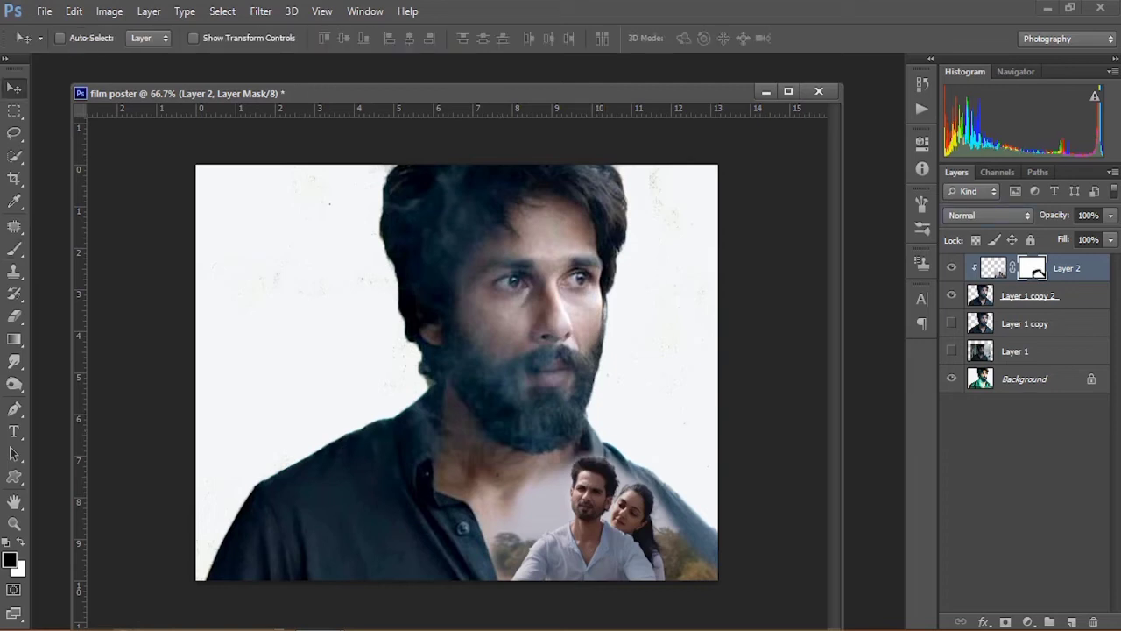
Step: Open the SHd-1 file
{"action": "key", "text": "ctrl+o"}
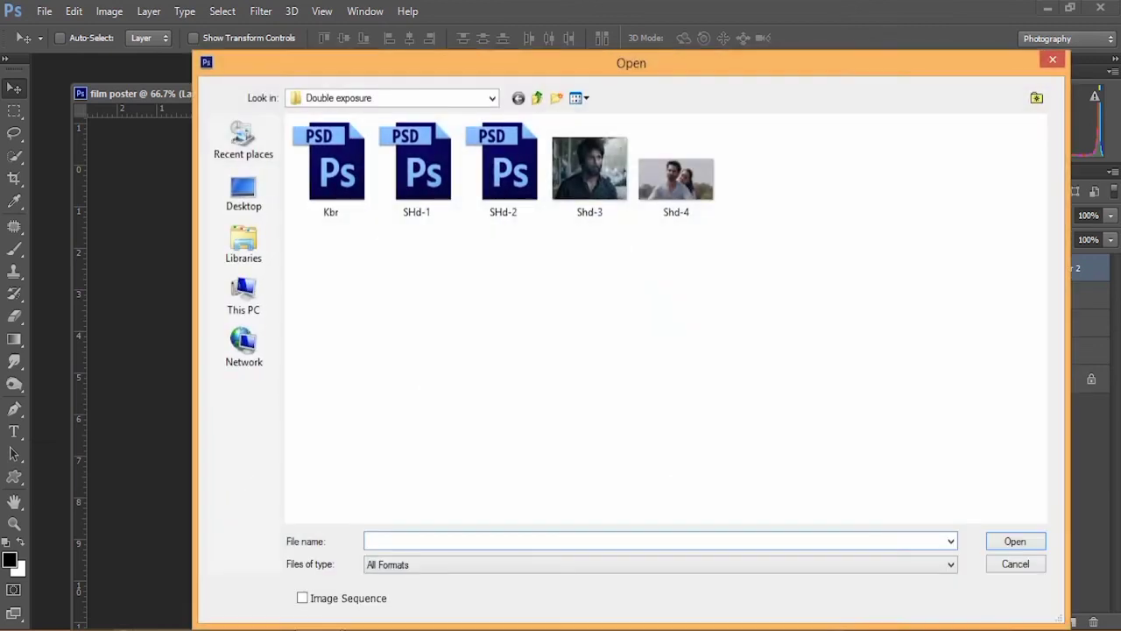
{"action": "left_click", "coordinate": [336, 167]}
{"action": "left_click", "coordinate": [423, 167]}
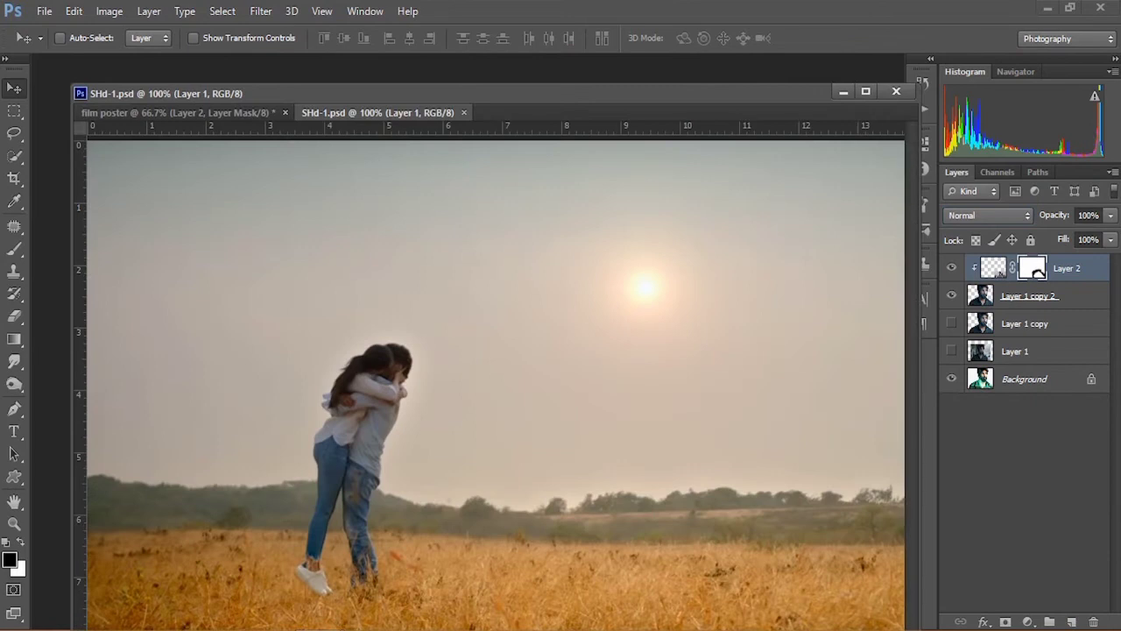
{"action": "key", "text": "x"}
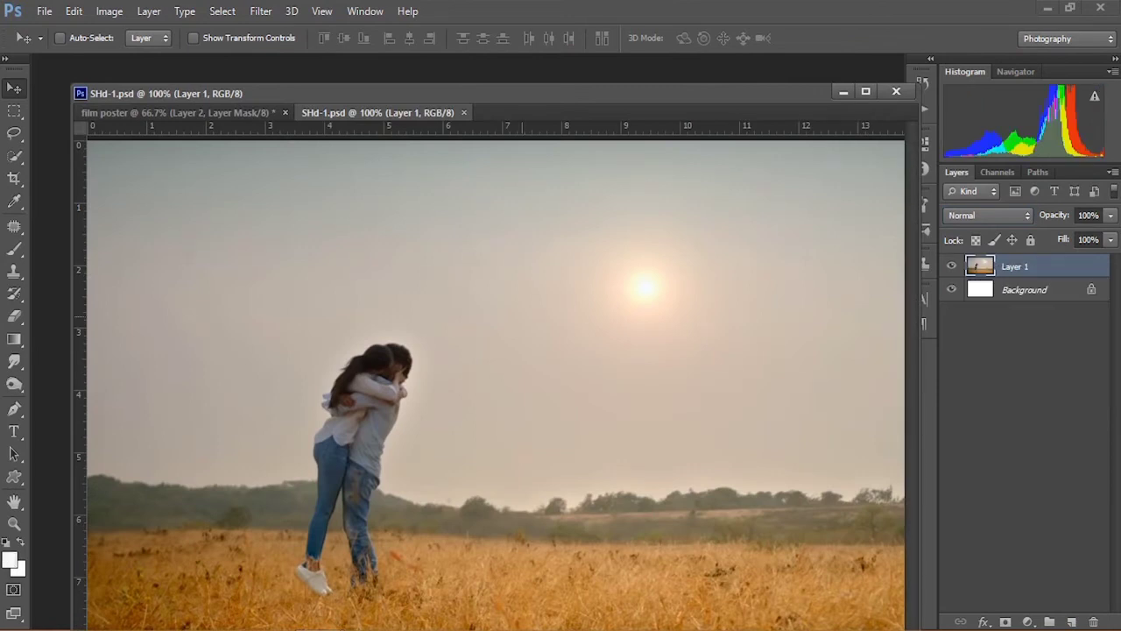
Step: Bring the SHd-1 image into the film poster as a new layer clipped to the cutout
{"action": "left_click_drag", "start_coordinate": [378, 112], "coordinate": [620, 257]}
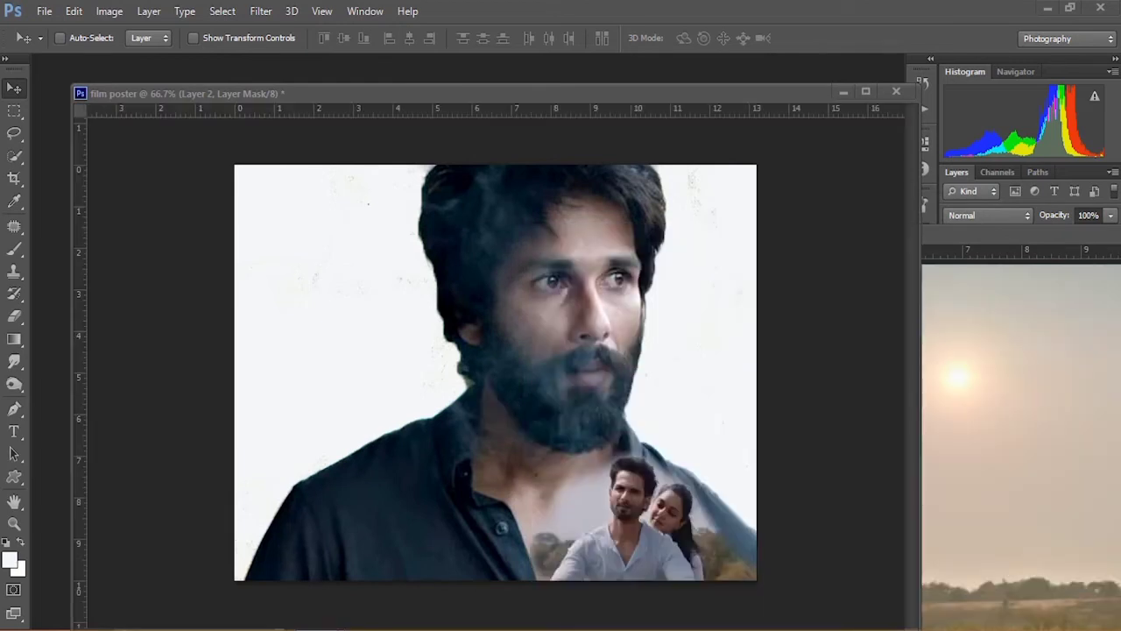
{"action": "key", "text": "ctrl+alt+g"}
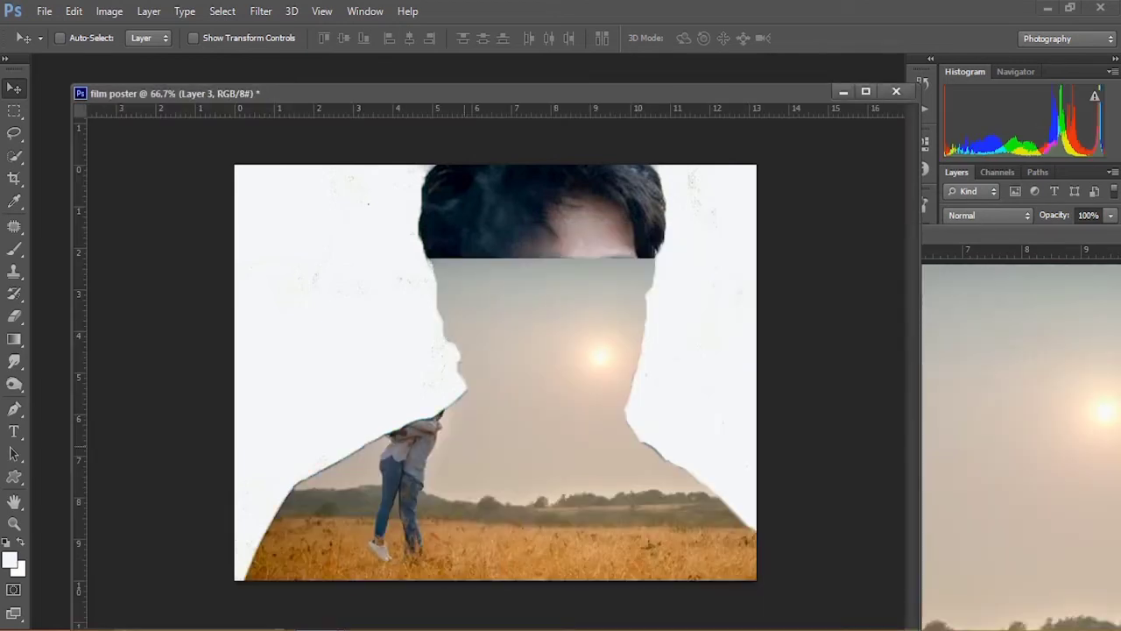
{"action": "left_click_drag", "start_coordinate": [1007, 234], "coordinate": [506, 275]}
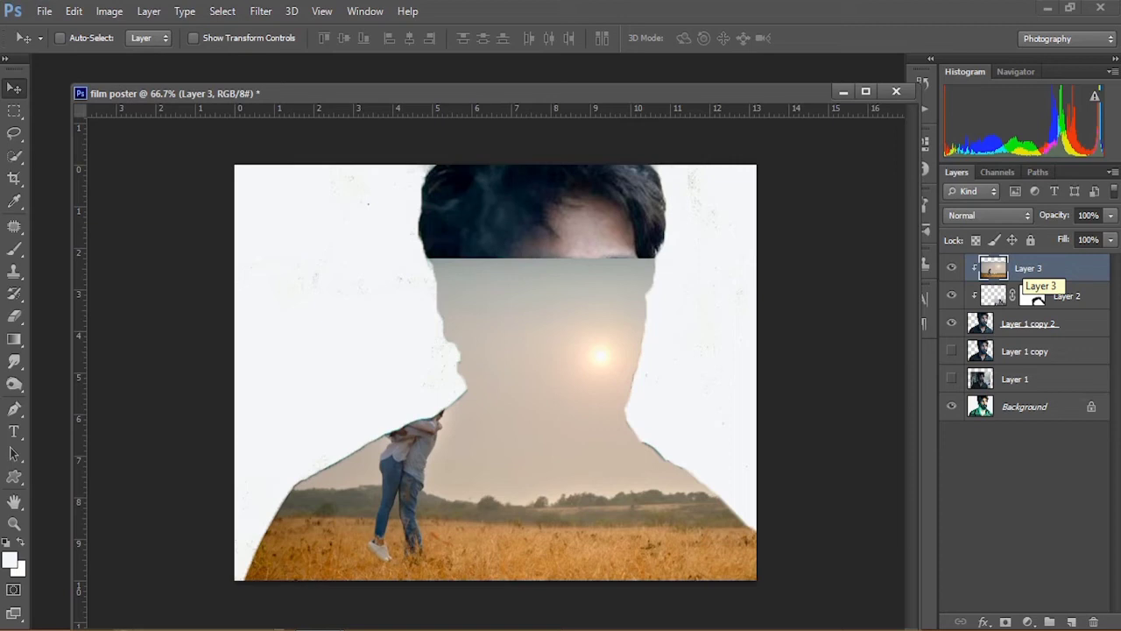
Step: Release Layer 3's clipping mask and move the scene lower, temporarily lowering its opacity to align it
{"action": "right_click", "coordinate": [1021, 278]}
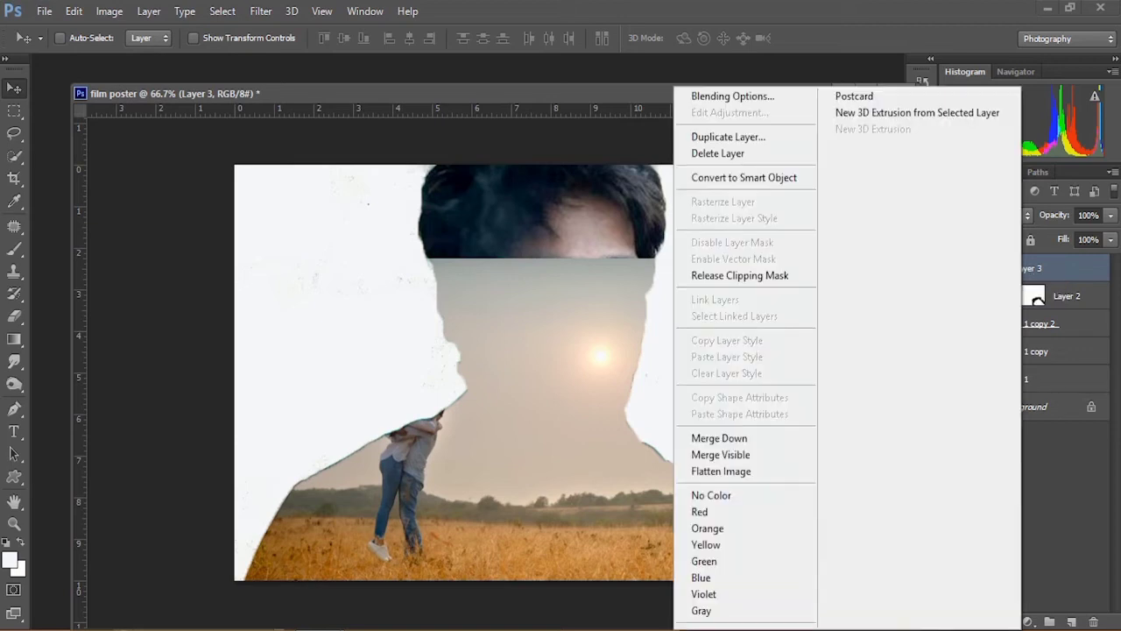
{"action": "left_click", "coordinate": [740, 275]}
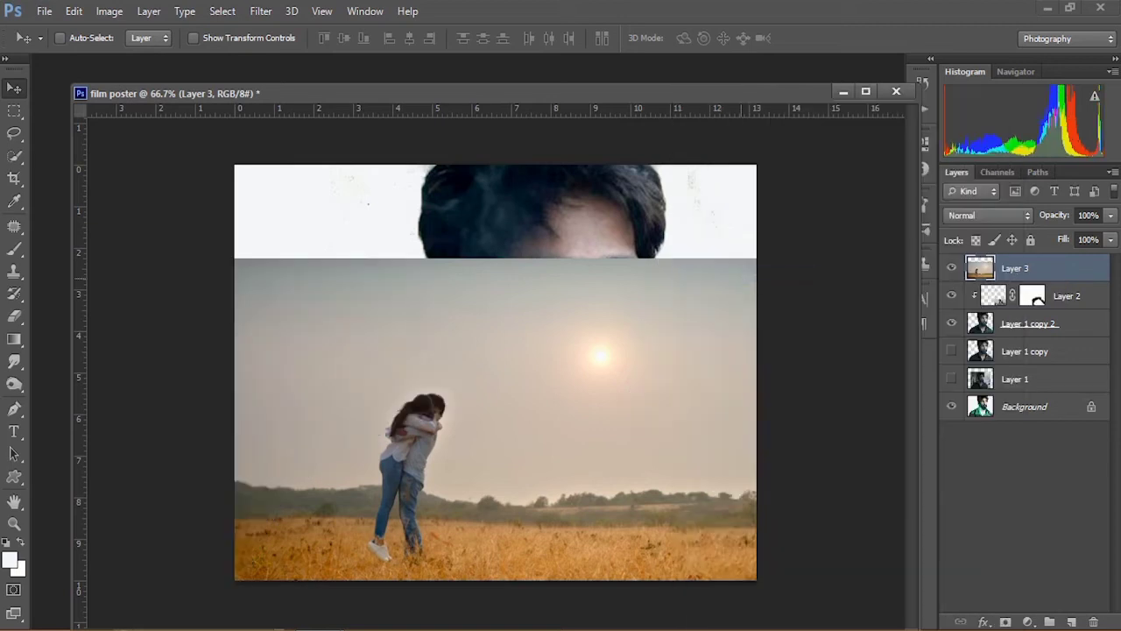
{"action": "left_click_drag", "start_coordinate": [465, 289], "coordinate": [468, 315]}
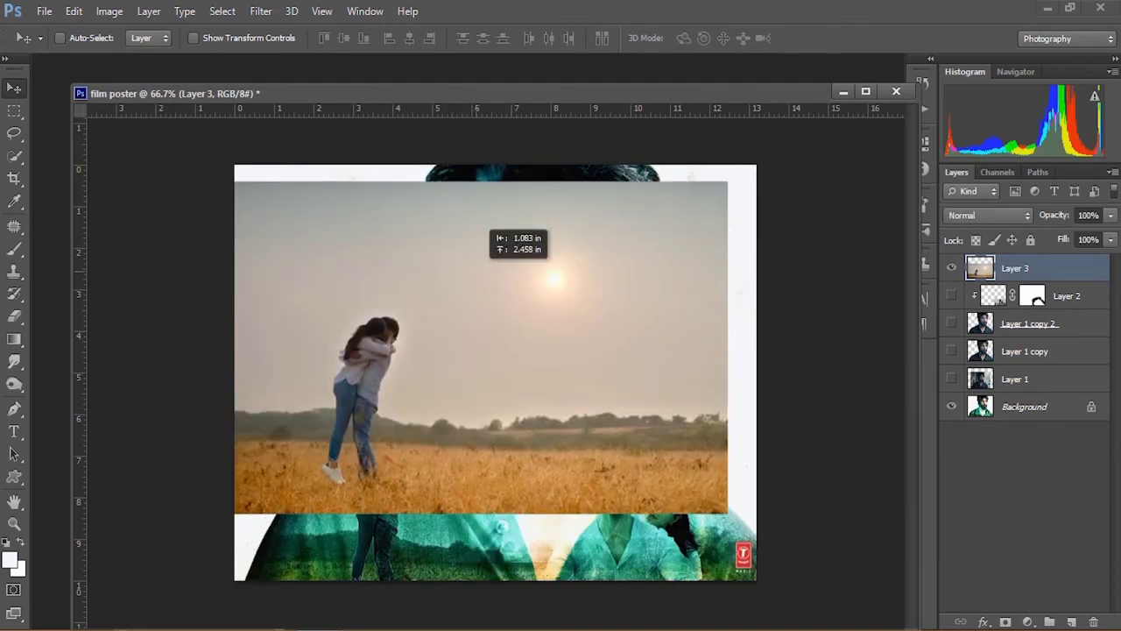
{"action": "left_click_drag", "start_coordinate": [491, 236], "coordinate": [503, 344]}
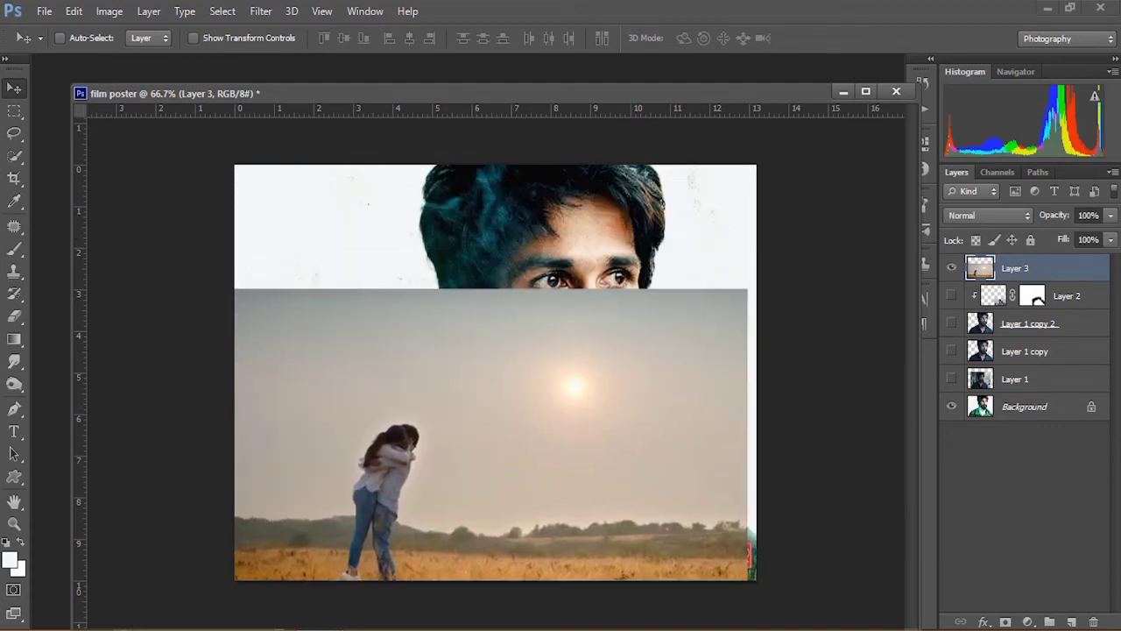
{"action": "left_click_drag", "start_coordinate": [1111, 215], "coordinate": [1057, 235]}
{"action": "mouse_move", "coordinate": [412, 301]}
{"action": "left_mouse_down"}
{"action": "mouse_move", "coordinate": [412, 281]}
{"action": "mouse_move", "coordinate": [413, 322]}
{"action": "left_mouse_up"}
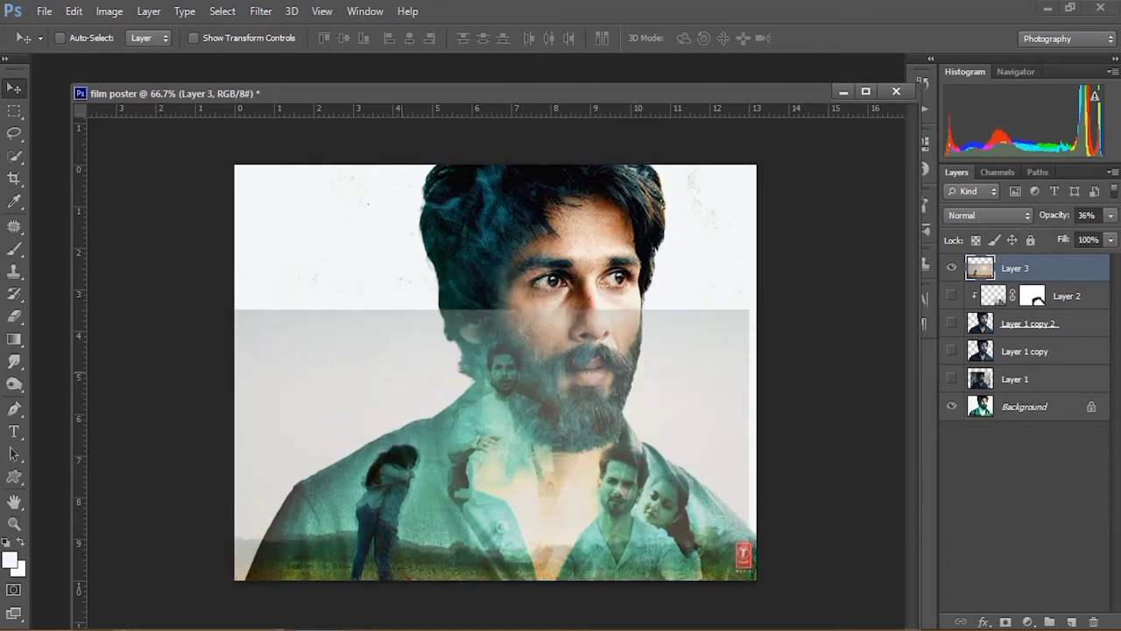
{"action": "key", "text": "0"}
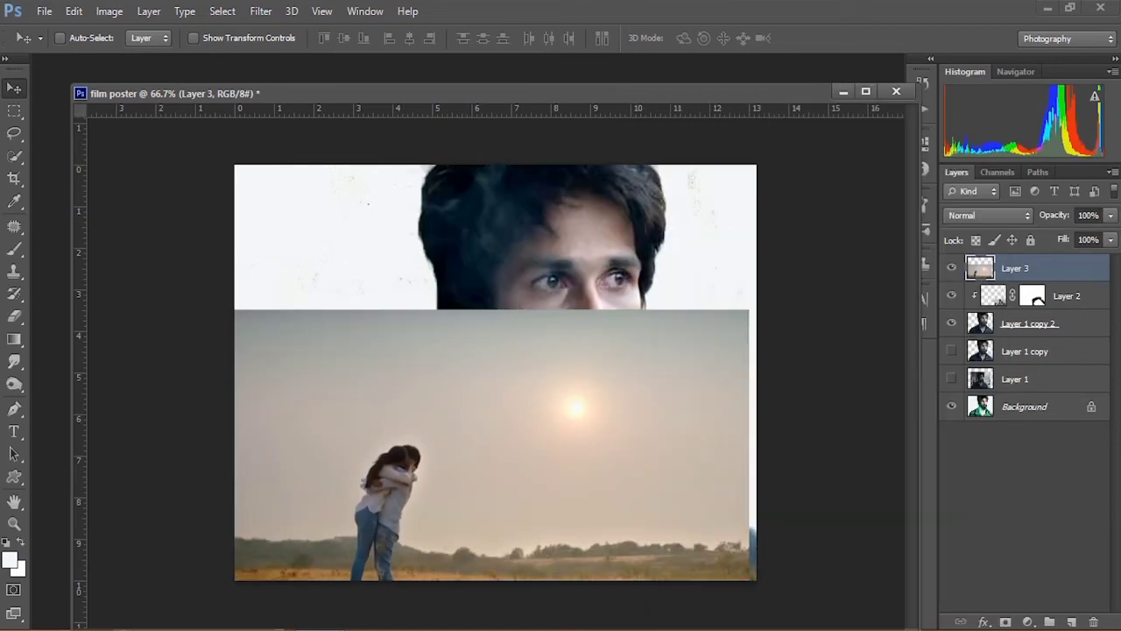
Step: Clip Layer 3 back to the cutout and add a layer mask to it
{"action": "right_click", "coordinate": [1049, 268]}
{"action": "left_click", "coordinate": [973, 265]}
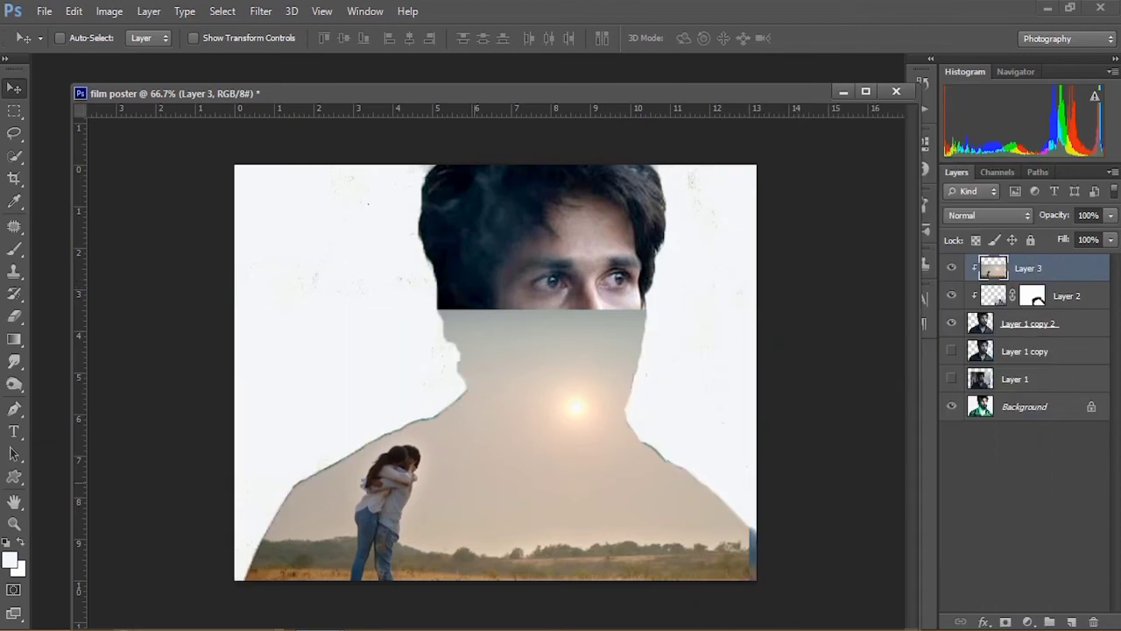
{"action": "left_click", "coordinate": [1004, 621]}
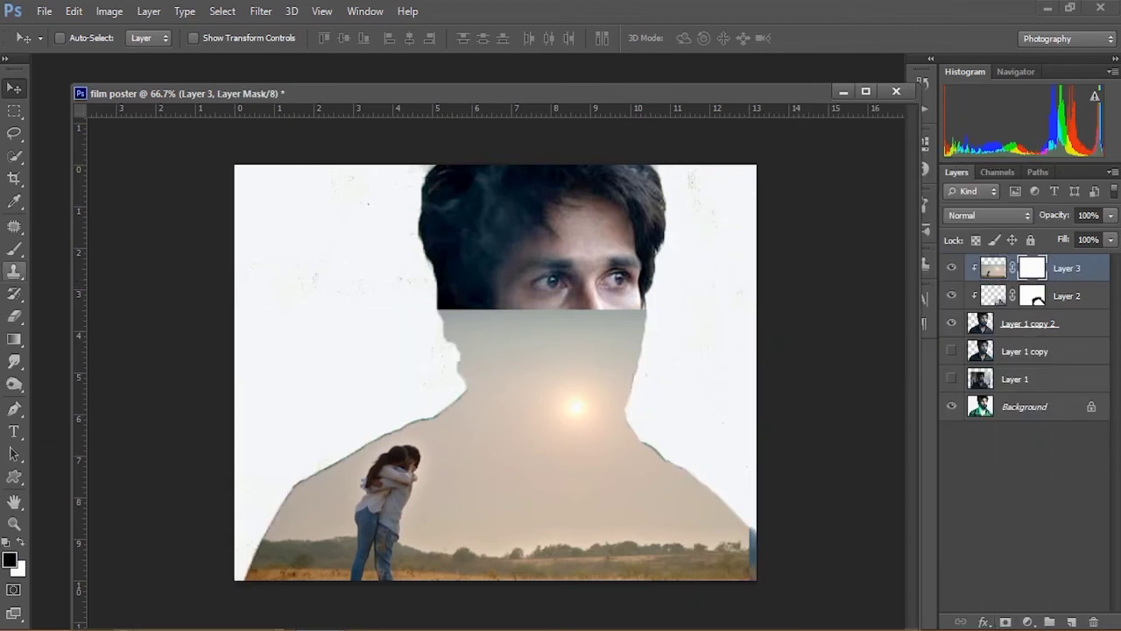
Step: Paint black on Layer 3's mask with a 150 px soft brush to reveal the face and blend the scene's edges
{"action": "left_click", "coordinate": [14, 249]}
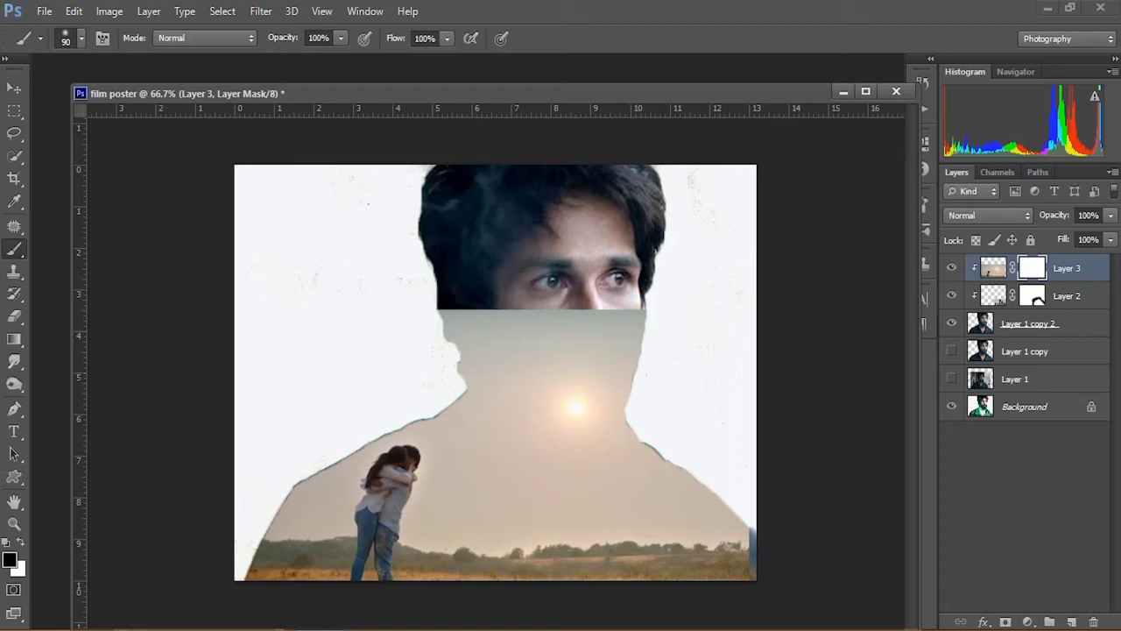
{"action": "mouse_move", "coordinate": [455, 318]}
{"action": "left_mouse_down"}
{"action": "mouse_move", "coordinate": [548, 346]}
{"action": "mouse_move", "coordinate": [614, 350]}
{"action": "mouse_move", "coordinate": [464, 403]}
{"action": "mouse_move", "coordinate": [303, 486]}
{"action": "mouse_move", "coordinate": [306, 508]}
{"action": "mouse_move", "coordinate": [330, 466]}
{"action": "mouse_move", "coordinate": [455, 361]}
{"action": "left_mouse_up"}
{"action": "left_click", "coordinate": [81, 39]}
{"action": "left_click", "coordinate": [23, 133]}
{"action": "left_click", "coordinate": [268, 432]}
{"action": "key", "text": "bracketright"}
{"action": "key", "text": "bracketright"}
{"action": "key", "text": "bracketright"}
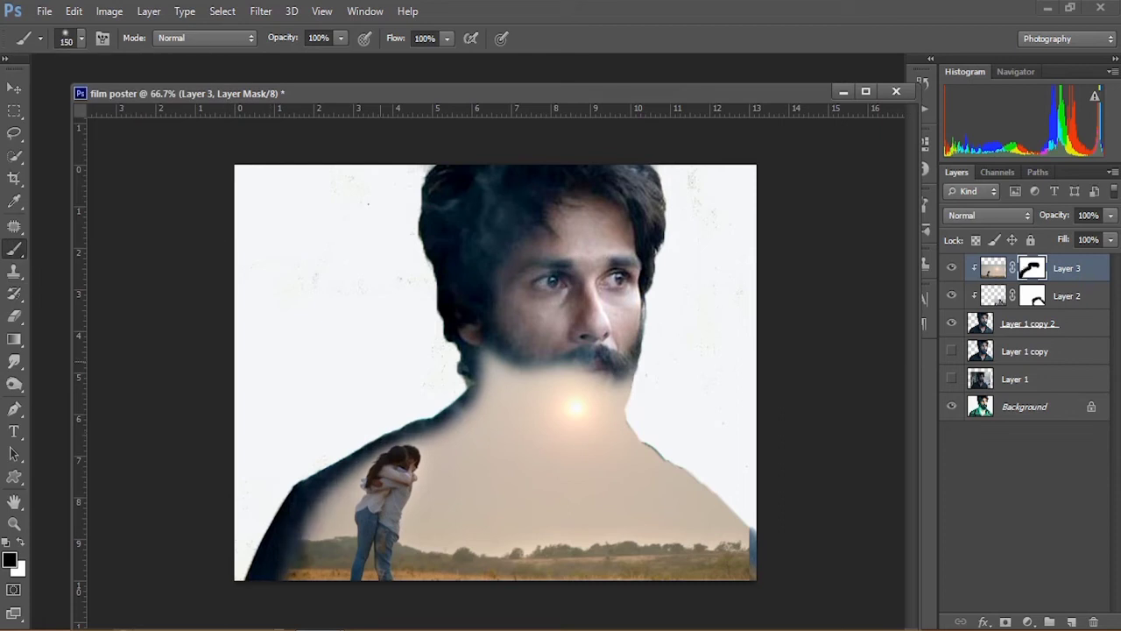
{"action": "left_click", "coordinate": [20, 542]}
{"action": "left_click_drag", "start_coordinate": [264, 557], "coordinate": [334, 465]}
{"action": "key", "text": "x"}
{"action": "mouse_move", "coordinate": [473, 341]}
{"action": "left_mouse_down"}
{"action": "mouse_move", "coordinate": [569, 398]}
{"action": "mouse_move", "coordinate": [587, 429]}
{"action": "left_mouse_up"}
{"action": "left_click_drag", "start_coordinate": [573, 384], "coordinate": [524, 403]}
{"action": "mouse_move", "coordinate": [372, 447]}
{"action": "left_mouse_down"}
{"action": "mouse_move", "coordinate": [285, 503]}
{"action": "mouse_move", "coordinate": [254, 561]}
{"action": "left_mouse_up"}
{"action": "mouse_move", "coordinate": [644, 447]}
{"action": "left_mouse_down"}
{"action": "mouse_move", "coordinate": [682, 537]}
{"action": "mouse_move", "coordinate": [580, 568]}
{"action": "mouse_move", "coordinate": [580, 466]}
{"action": "left_mouse_up"}
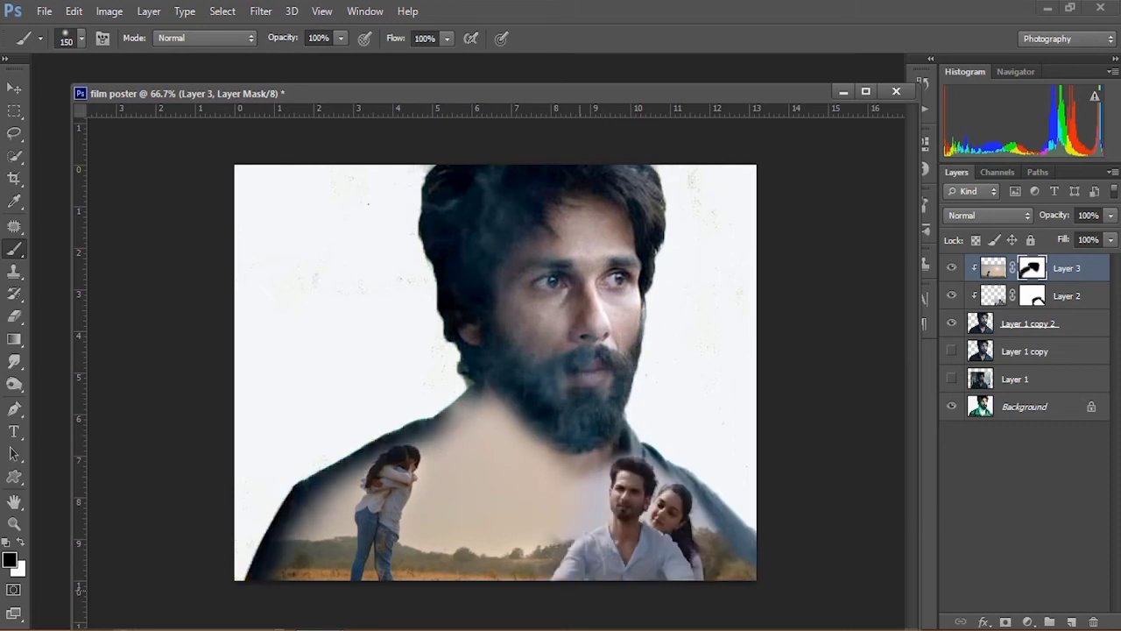
{"action": "left_click_drag", "start_coordinate": [510, 405], "coordinate": [585, 429]}
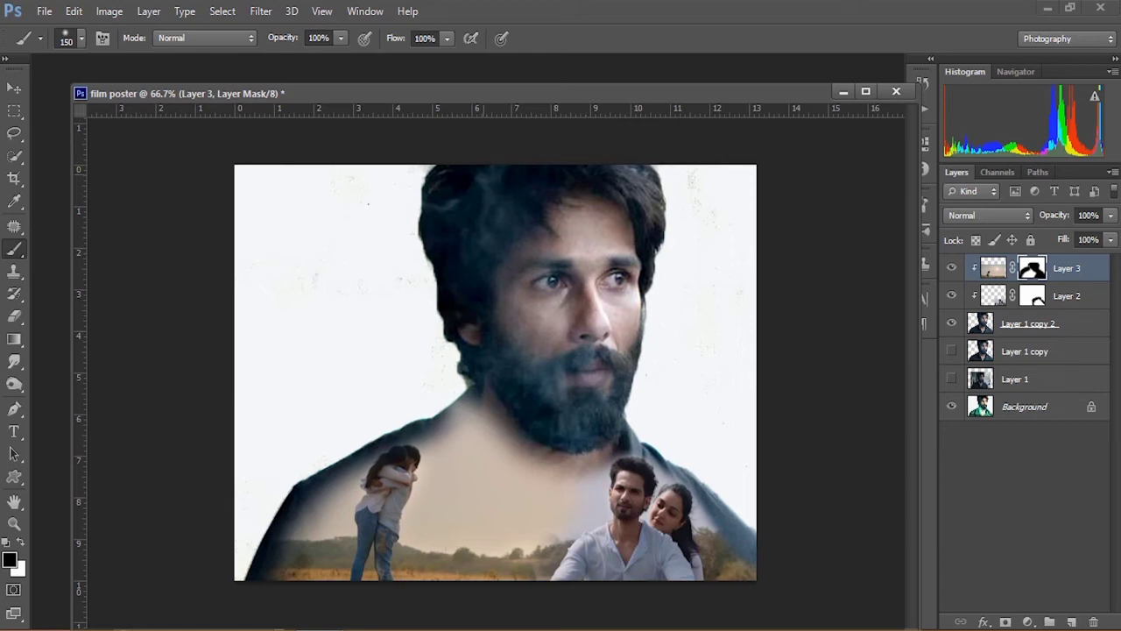
Step: Open the SHd-2 file and drag its street scene into the poster as a new layer
{"action": "key", "text": "ctrl+o"}
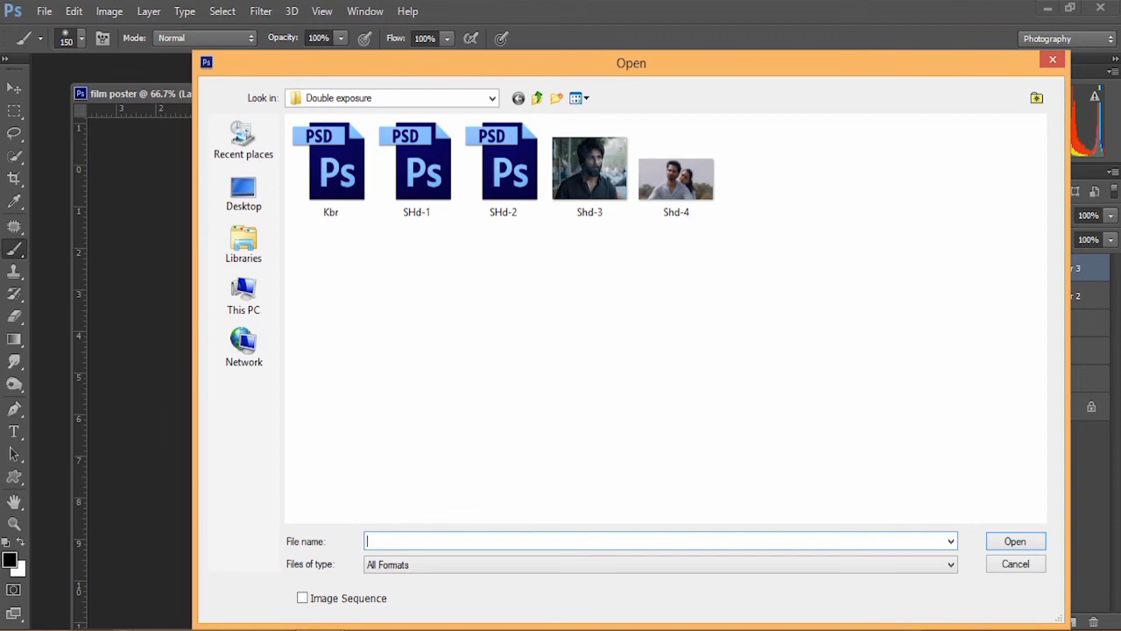
{"action": "double_click", "coordinate": [506, 166]}
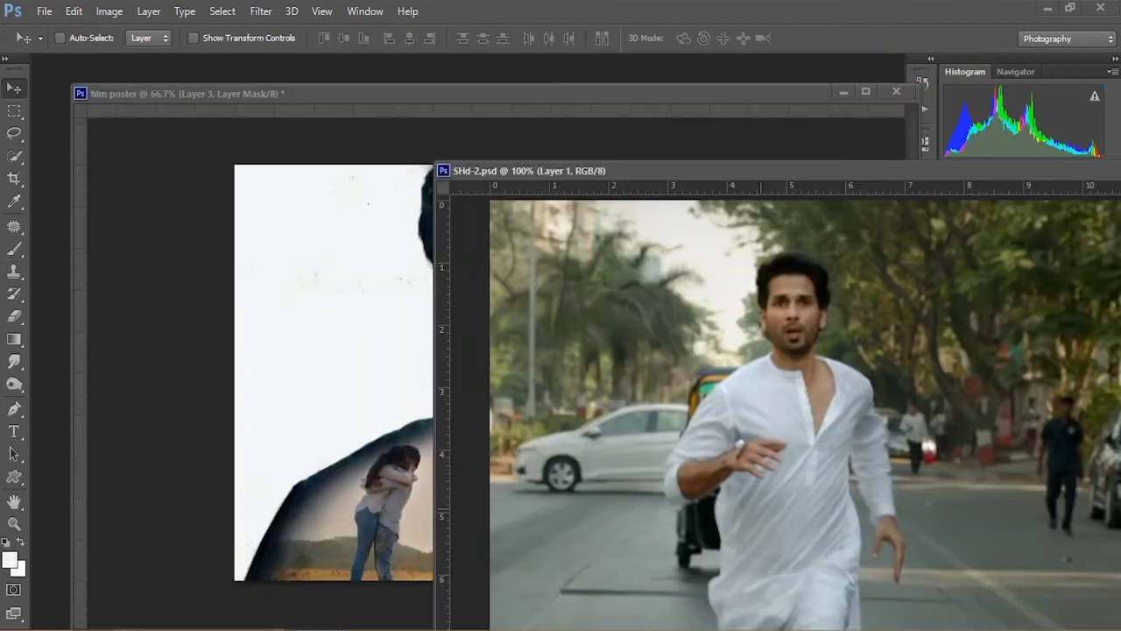
{"action": "left_click_drag", "start_coordinate": [761, 509], "coordinate": [350, 370]}
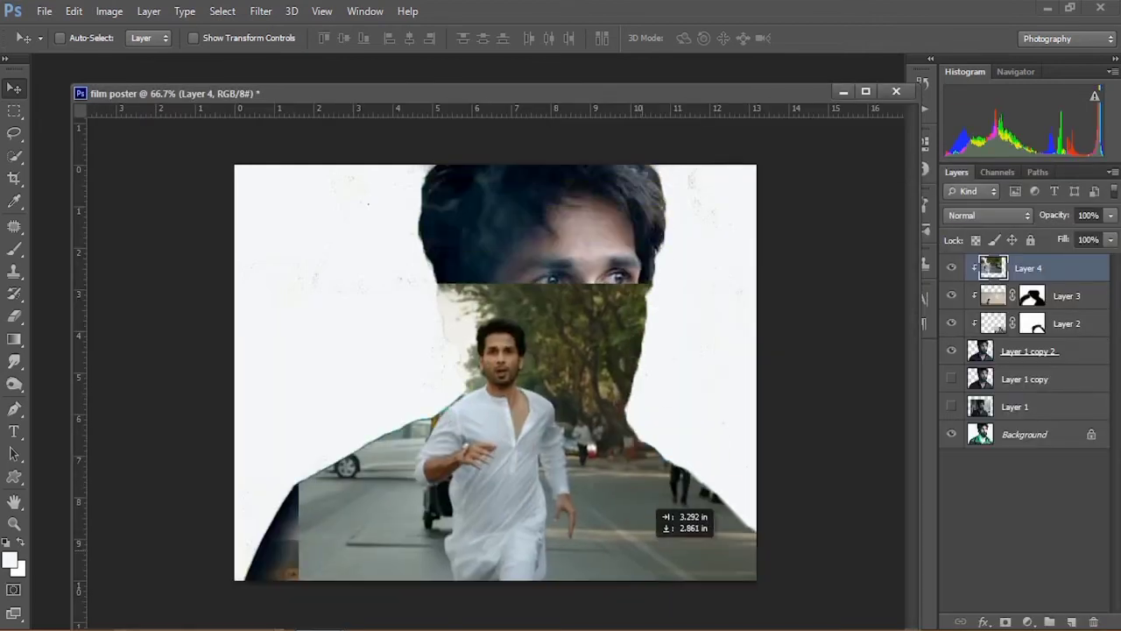
{"action": "left_click_drag", "start_coordinate": [645, 500], "coordinate": [631, 458]}
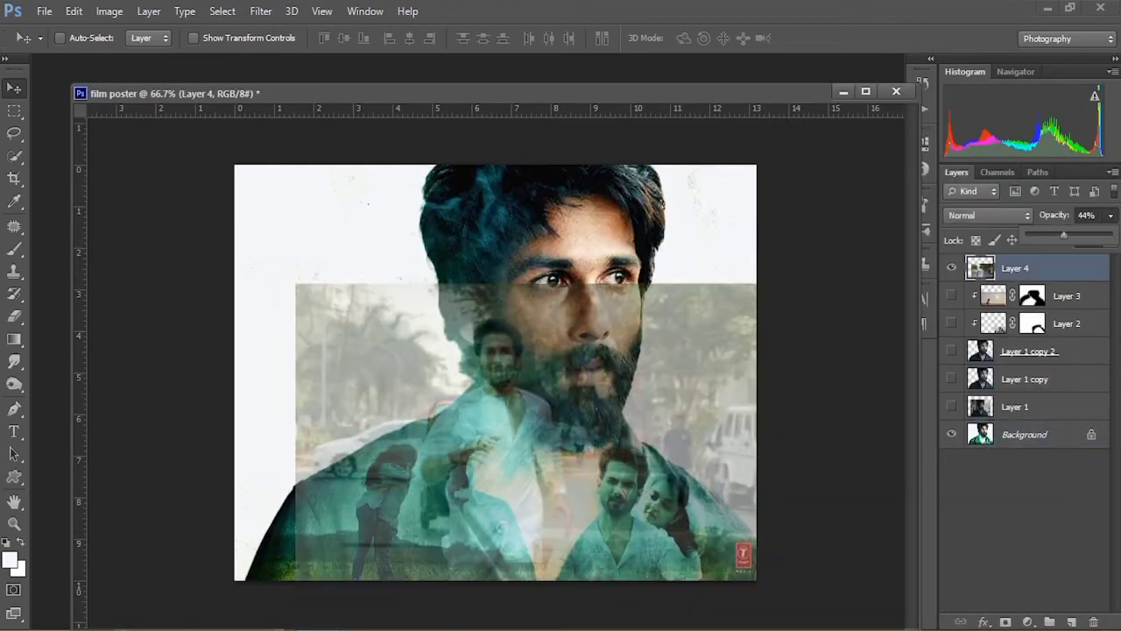
{"action": "left_click_drag", "start_coordinate": [672, 350], "coordinate": [679, 368]}
Step: Scale Layer 4 to about 76% with Free Transform and nudge it into the lower right of the portrait
{"action": "left_click", "coordinate": [73, 11]}
{"action": "left_click", "coordinate": [114, 325]}
{"action": "left_click_drag", "start_coordinate": [303, 301], "coordinate": [375, 350]}
{"action": "left_click_drag", "start_coordinate": [544, 514], "coordinate": [505, 481]}
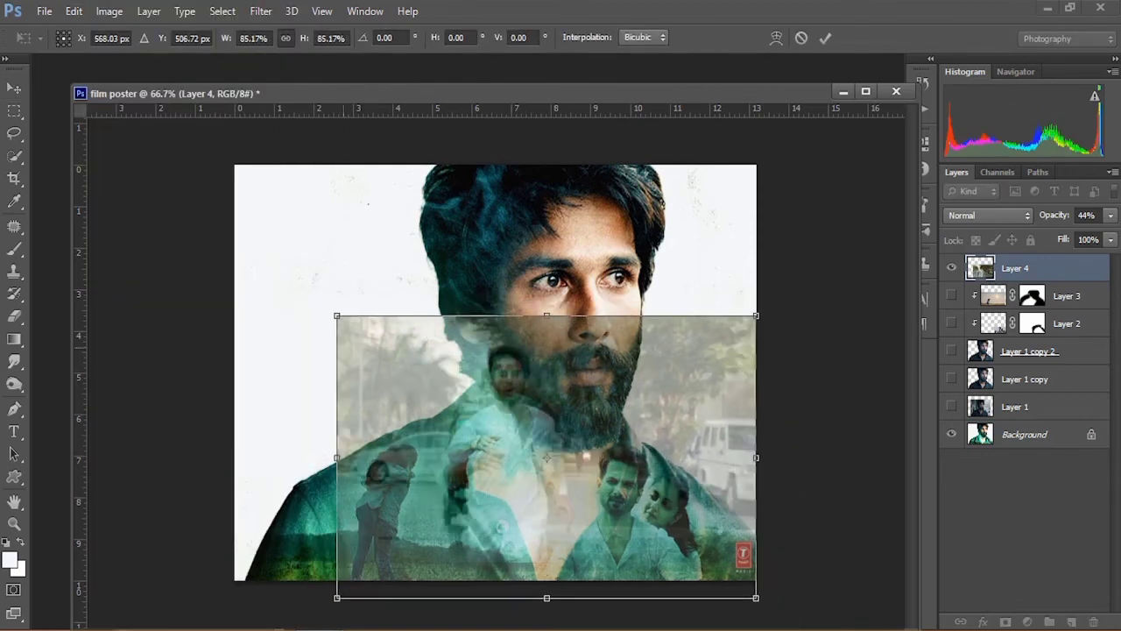
{"action": "left_click_drag", "start_coordinate": [339, 318], "coordinate": [366, 338]}
{"action": "left_click_drag", "start_coordinate": [527, 470], "coordinate": [505, 451]}
{"action": "left_click_drag", "start_coordinate": [345, 318], "coordinate": [361, 328]}
{"action": "mouse_move", "coordinate": [522, 473]}
{"action": "left_mouse_down"}
{"action": "mouse_move", "coordinate": [507, 457]}
{"action": "mouse_move", "coordinate": [516, 465]}
{"action": "left_mouse_up"}
{"action": "key", "text": "Left"}
{"action": "key", "text": "Down"}
{"action": "key", "text": "Down"}
{"action": "key", "text": "Down"}
{"action": "key", "text": "Right"}
{"action": "key", "text": "Down"}
{"action": "key", "text": "Down"}
{"action": "key", "text": "Right"}
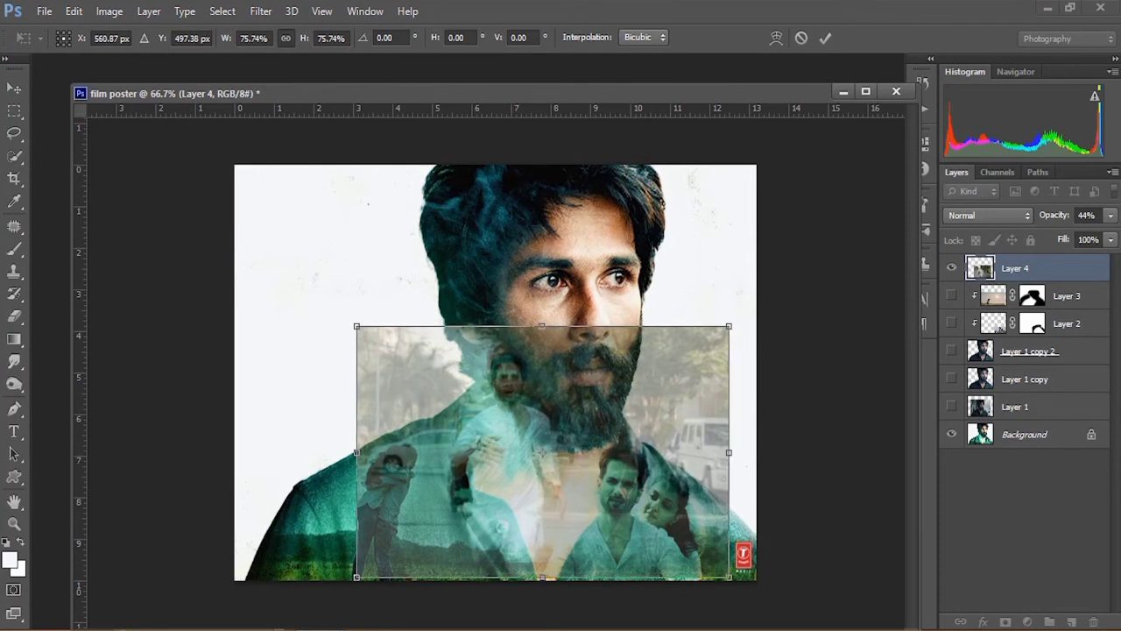
{"action": "key", "text": "Return"}
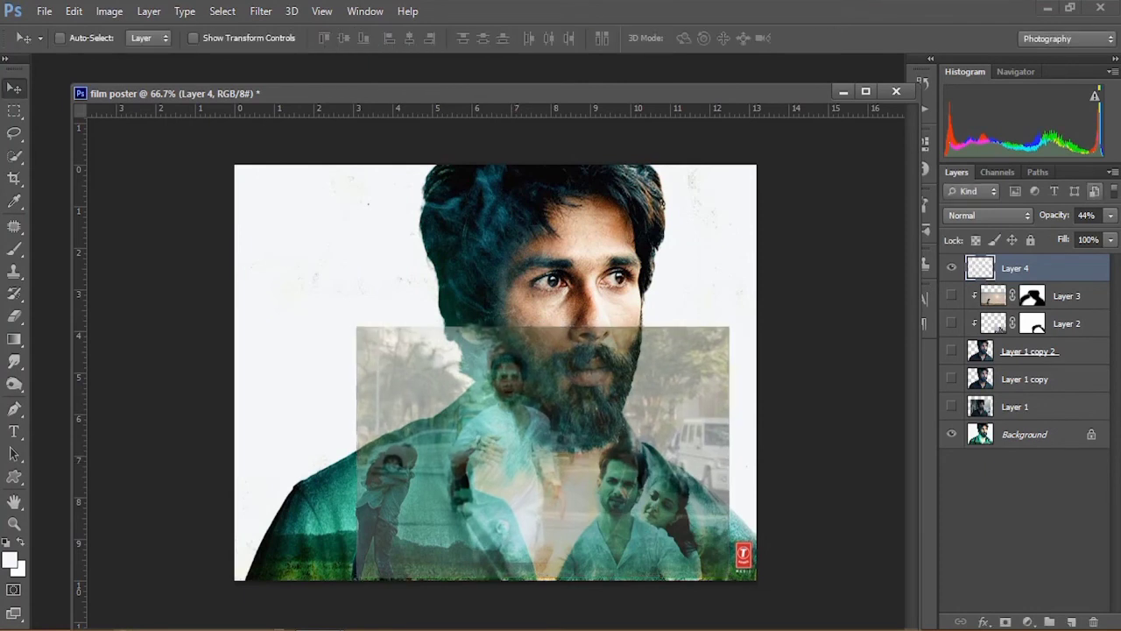
Step: Set Layer 4's opacity to 100% and clip it to the cutout as a clipping mask
{"action": "left_click", "coordinate": [1111, 214]}
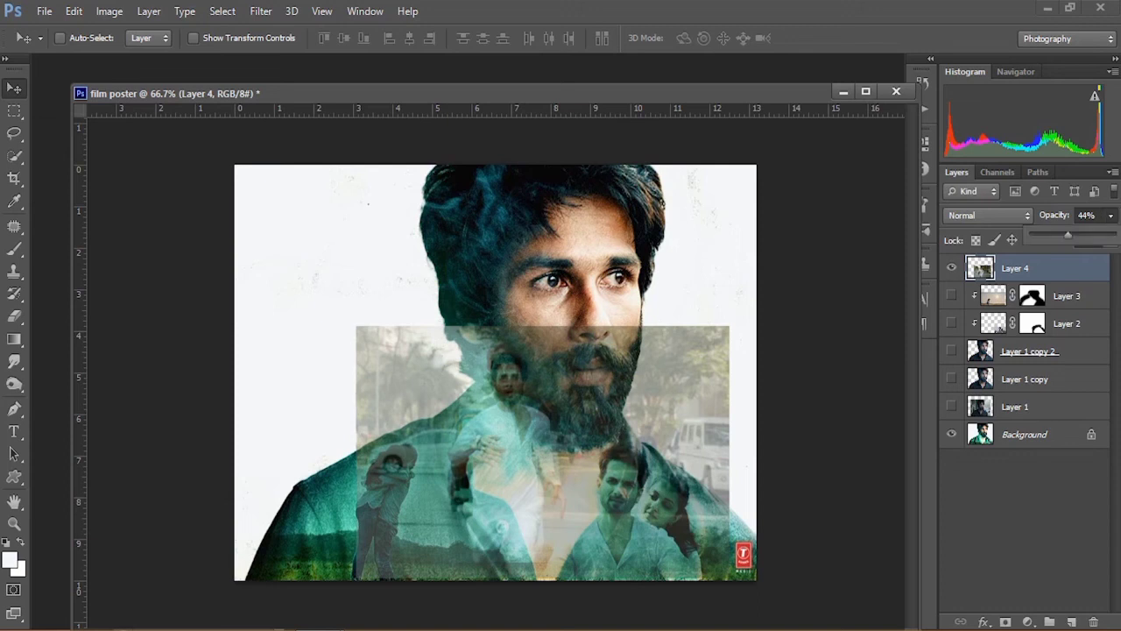
{"action": "left_click_drag", "start_coordinate": [1068, 235], "coordinate": [1114, 235]}
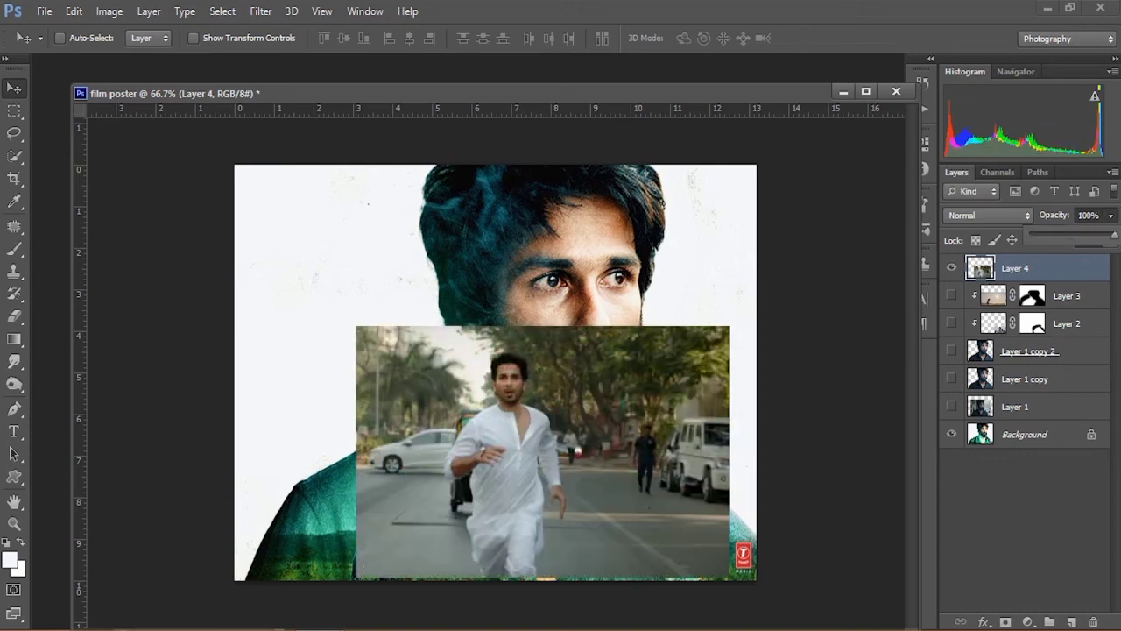
{"action": "key", "text": "Return"}
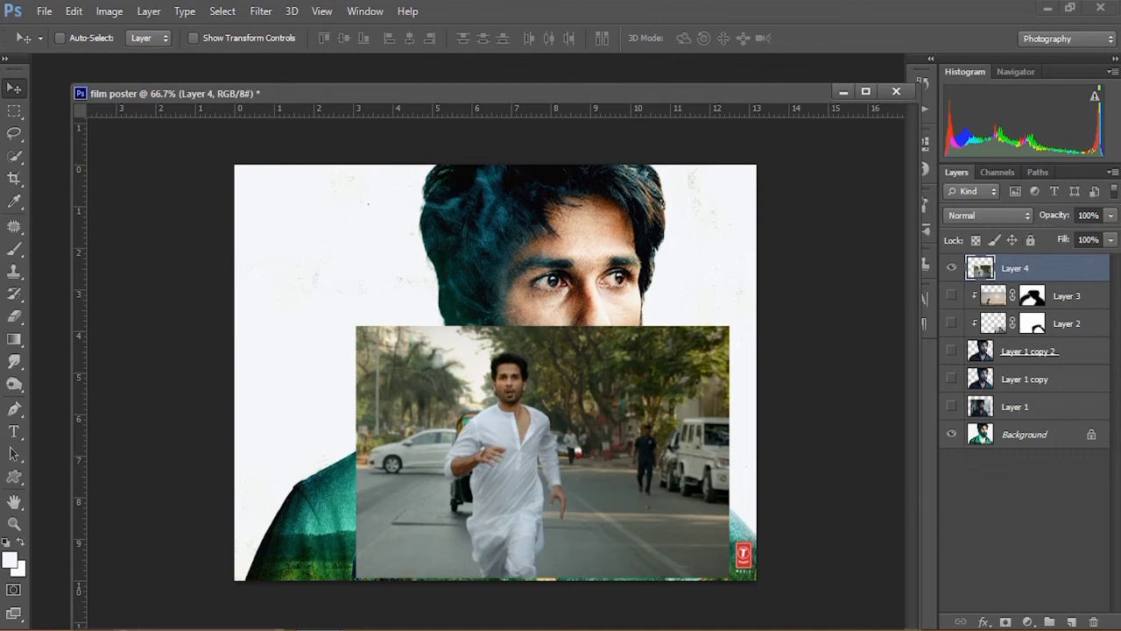
{"action": "right_click", "coordinate": [1034, 269]}
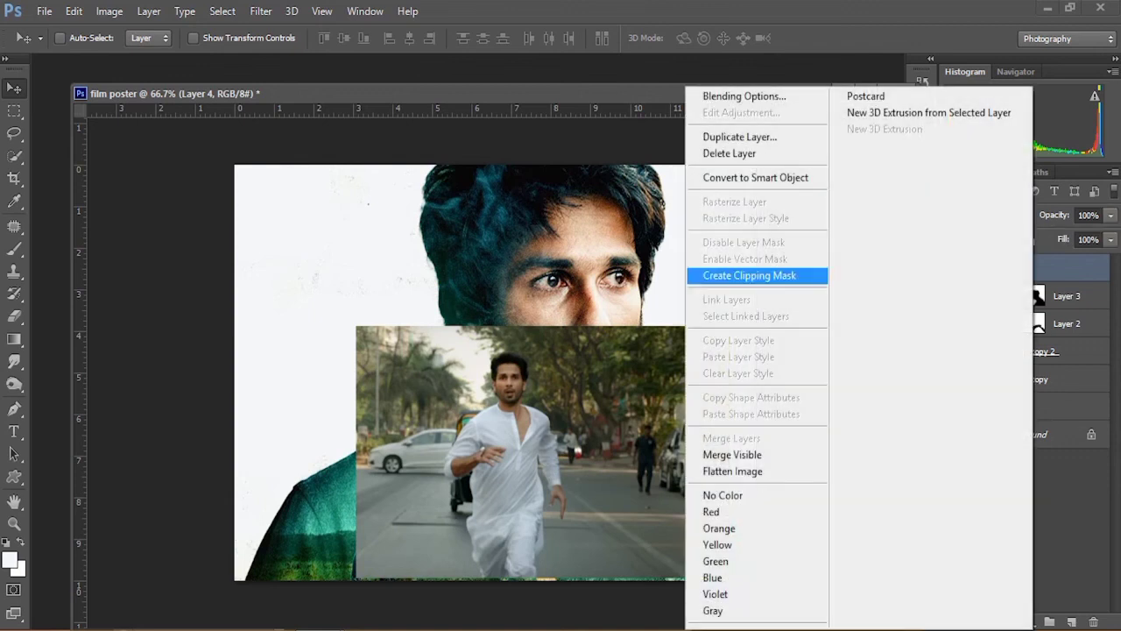
{"action": "left_click", "coordinate": [749, 275]}
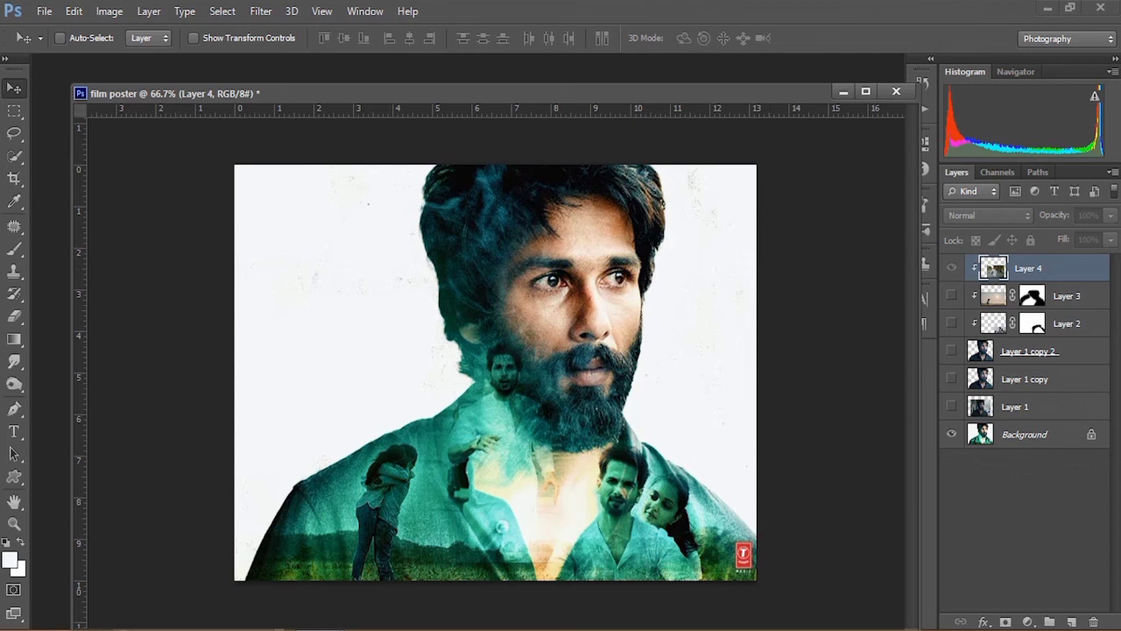
Step: Hide the Background layer and show the cutout copy and the clipped scene layers
{"action": "left_click", "coordinate": [952, 433]}
{"action": "left_click", "coordinate": [952, 350]}
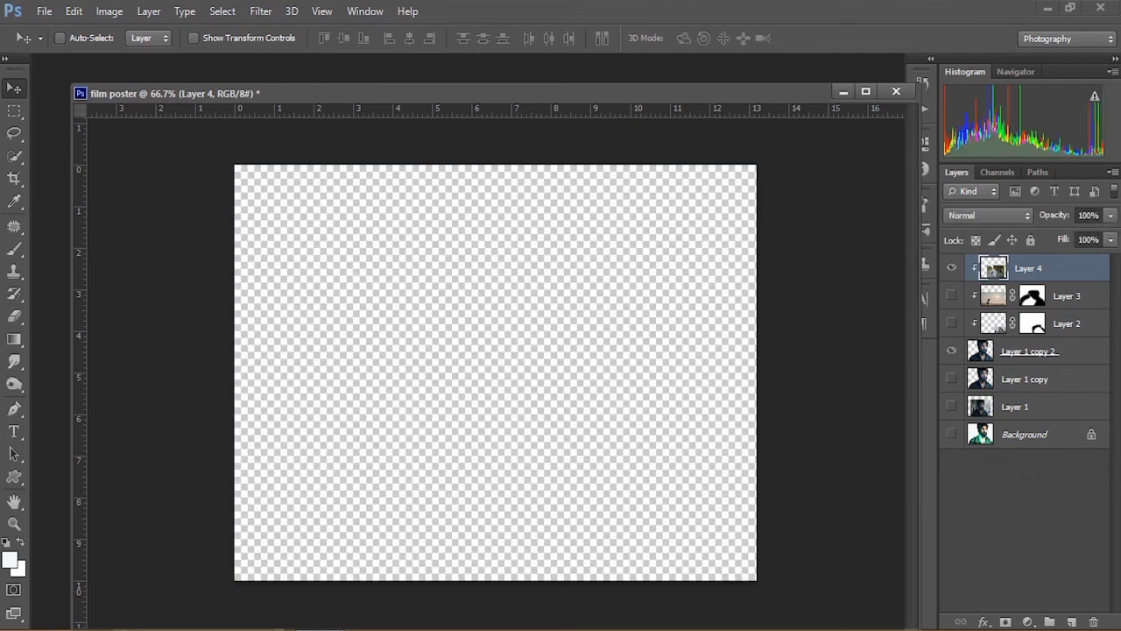
{"action": "left_click", "coordinate": [951, 323]}
{"action": "left_click", "coordinate": [951, 295]}
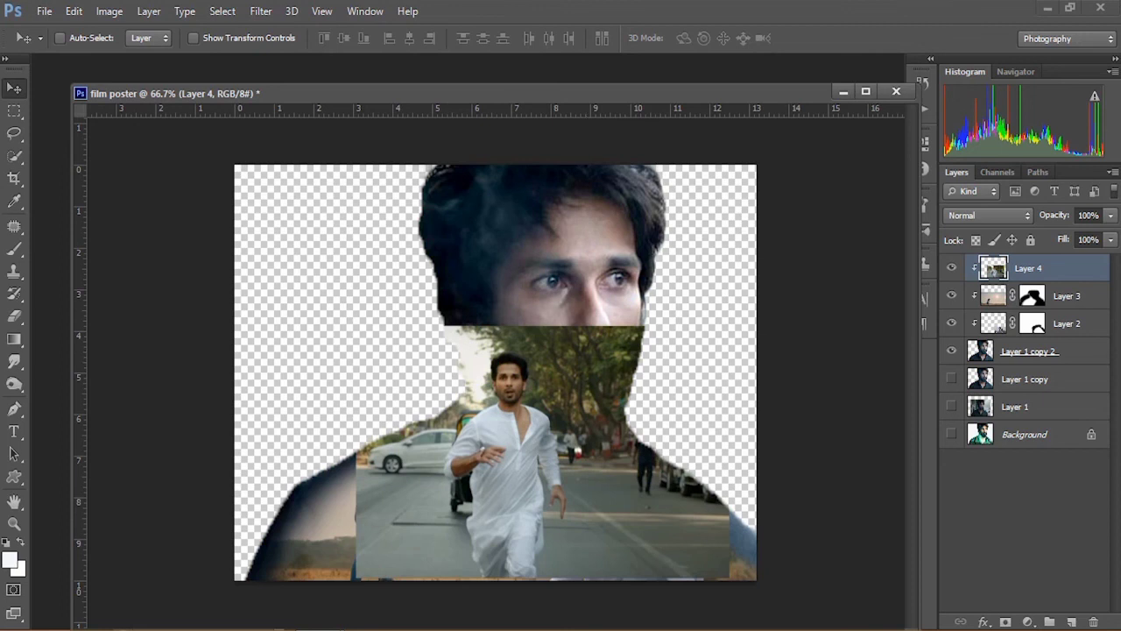
Step: Add a layer mask to Layer 4 and paint black to blend the running figure into the portrait
{"action": "left_click", "coordinate": [1005, 621]}
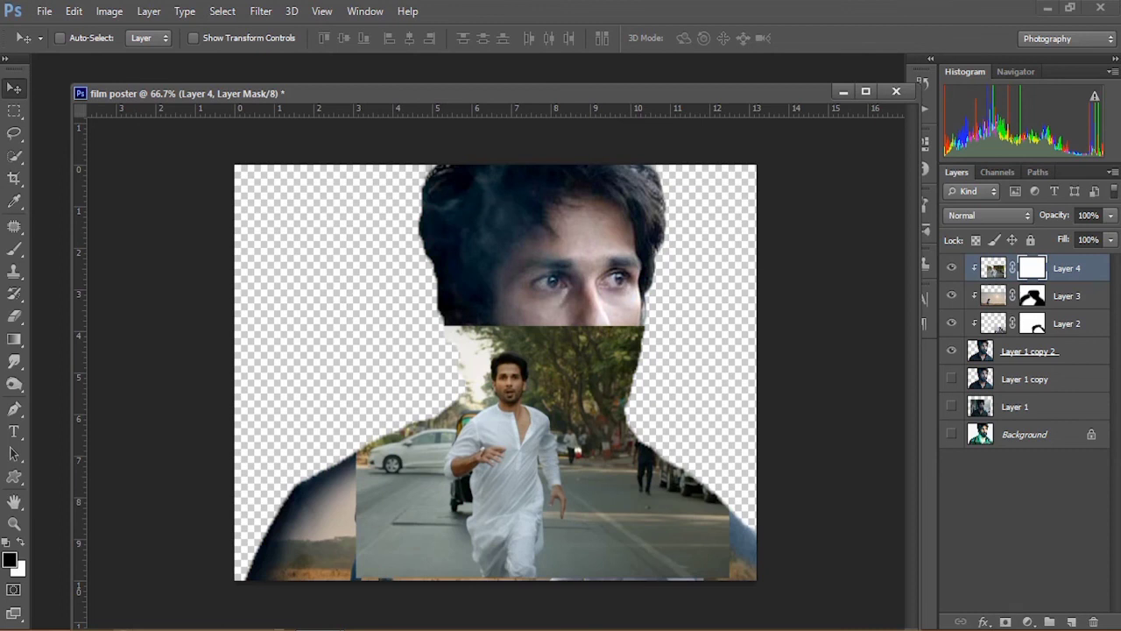
{"action": "left_click", "coordinate": [14, 249]}
{"action": "mouse_move", "coordinate": [565, 320]}
{"action": "left_mouse_down"}
{"action": "mouse_move", "coordinate": [674, 543]}
{"action": "mouse_move", "coordinate": [609, 491]}
{"action": "mouse_move", "coordinate": [606, 561]}
{"action": "left_mouse_up"}
{"action": "mouse_move", "coordinate": [372, 560]}
{"action": "left_mouse_down"}
{"action": "mouse_move", "coordinate": [351, 473]}
{"action": "mouse_move", "coordinate": [420, 386]}
{"action": "mouse_move", "coordinate": [430, 341]}
{"action": "mouse_move", "coordinate": [486, 311]}
{"action": "mouse_move", "coordinate": [581, 386]}
{"action": "mouse_move", "coordinate": [576, 359]}
{"action": "mouse_move", "coordinate": [500, 308]}
{"action": "left_mouse_up"}
{"action": "mouse_move", "coordinate": [583, 429]}
{"action": "left_mouse_down"}
{"action": "mouse_move", "coordinate": [585, 415]}
{"action": "mouse_move", "coordinate": [456, 352]}
{"action": "mouse_move", "coordinate": [452, 377]}
{"action": "left_mouse_up"}
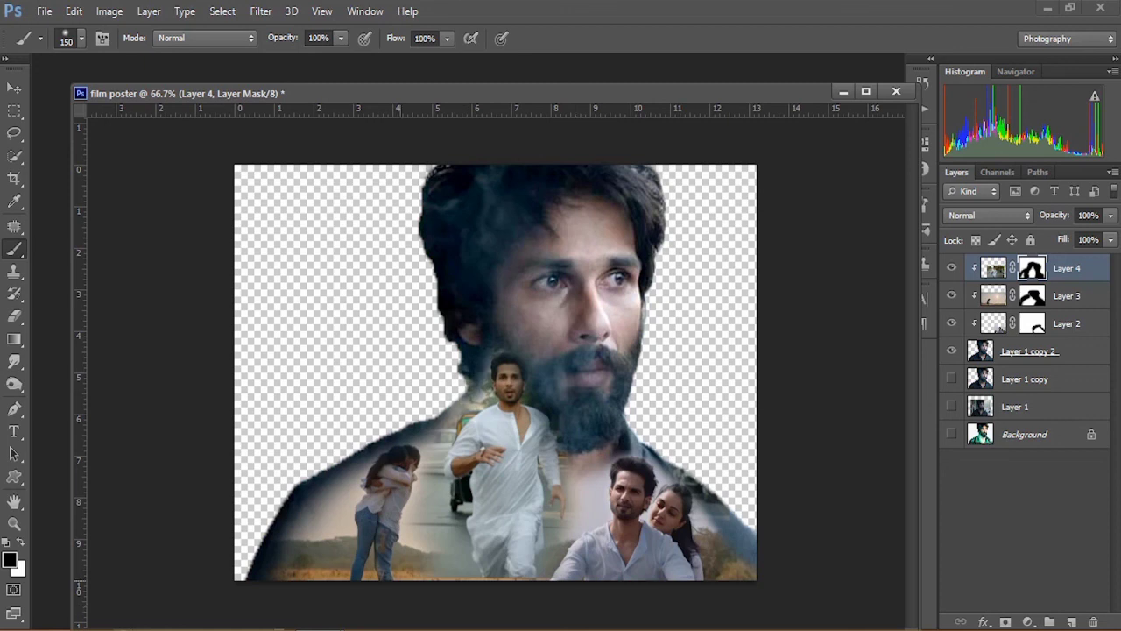
{"action": "left_click_drag", "start_coordinate": [406, 459], "coordinate": [417, 554]}
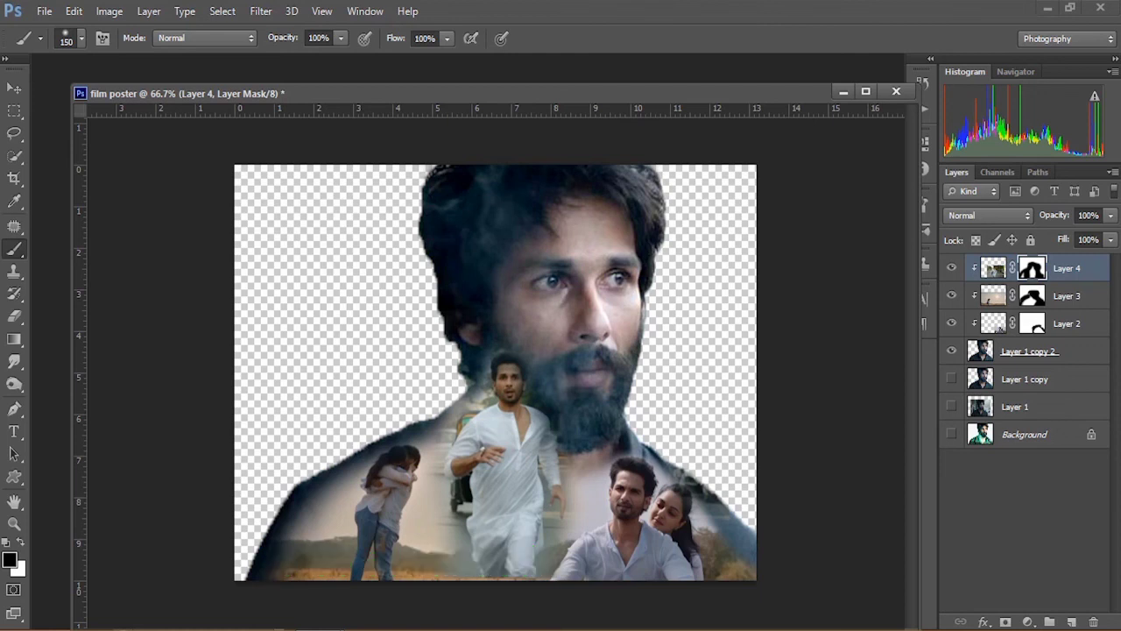
{"action": "key", "text": "v"}
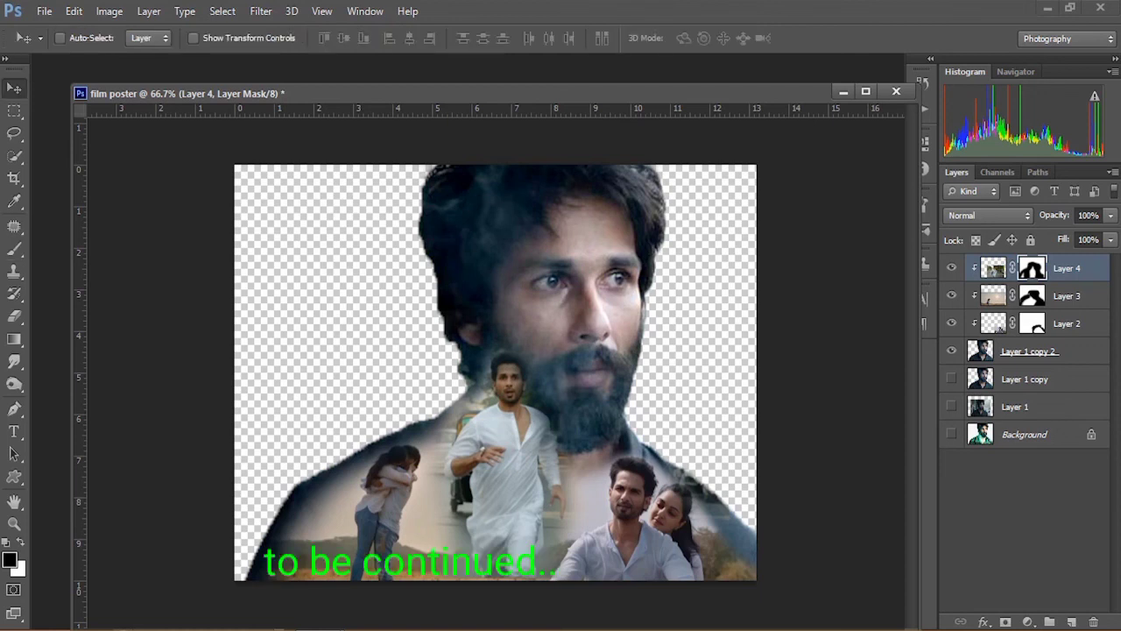